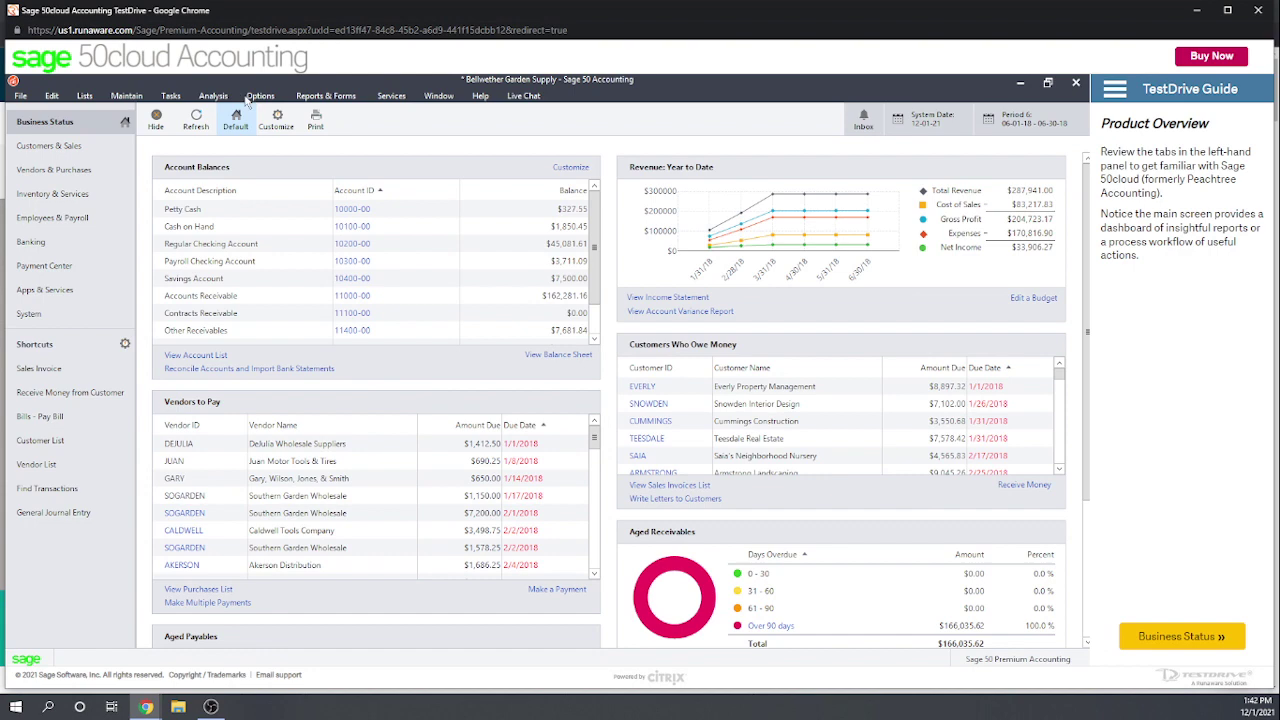
Step: Browse the Analysis and Lists menus, then dismiss the open list of services
left_click(213, 96)
left_click(172, 97)
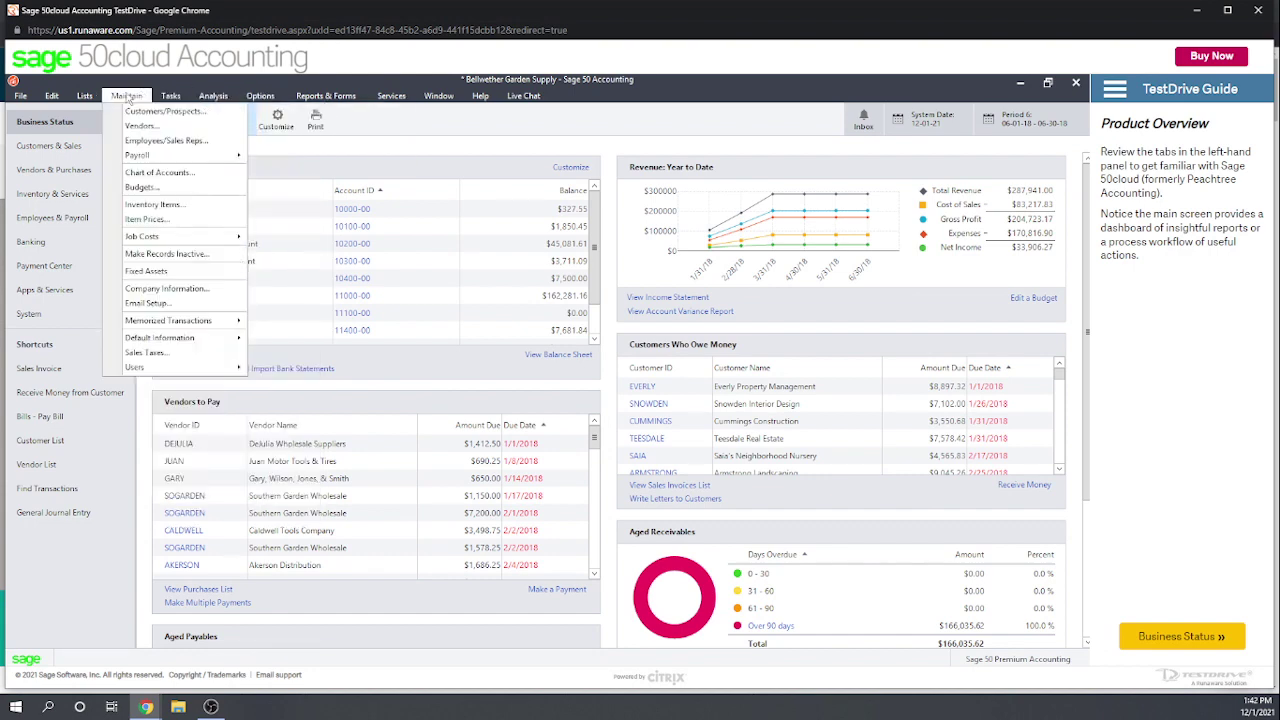
mouse_move(86, 98)
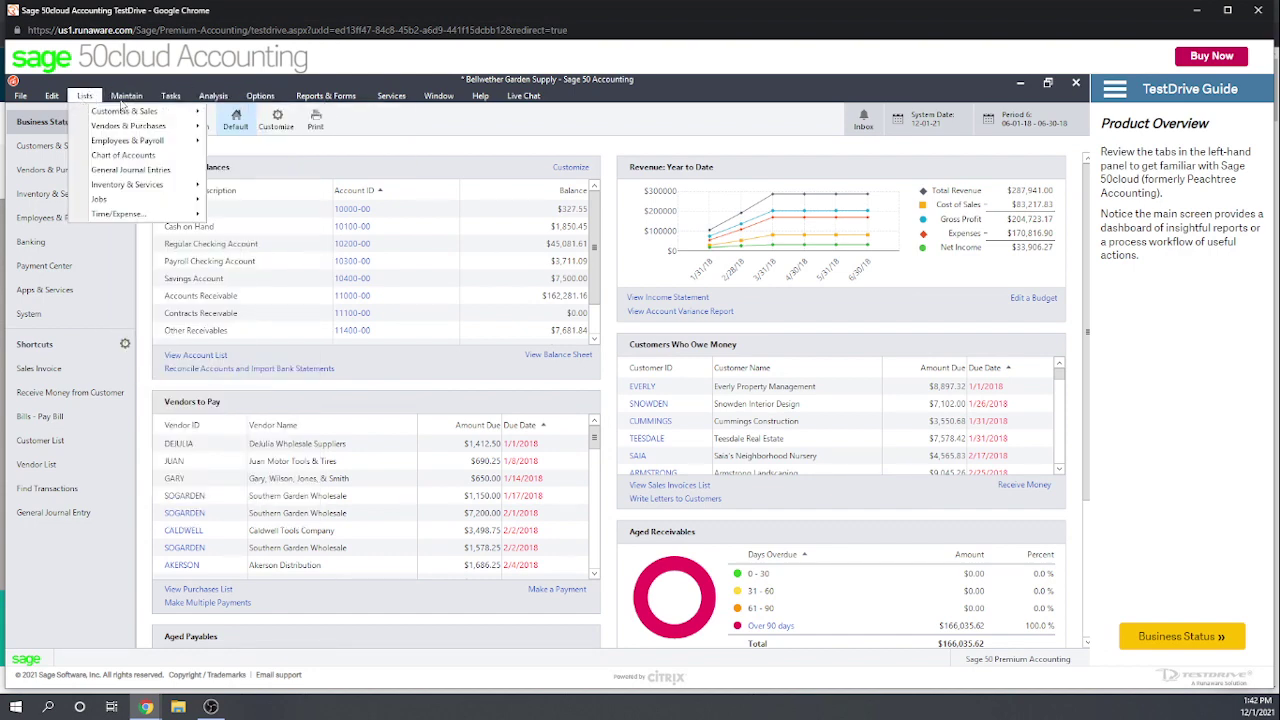
mouse_move(213, 96)
mouse_move(398, 96)
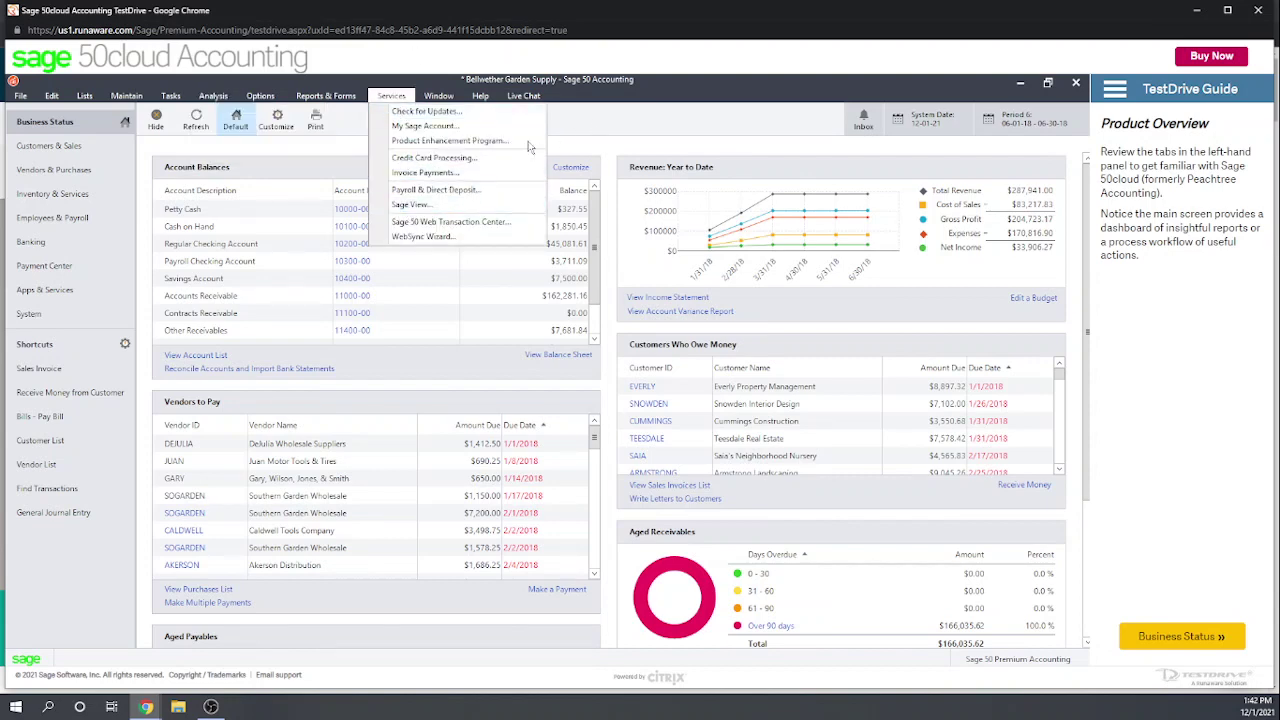
left_click(594, 131)
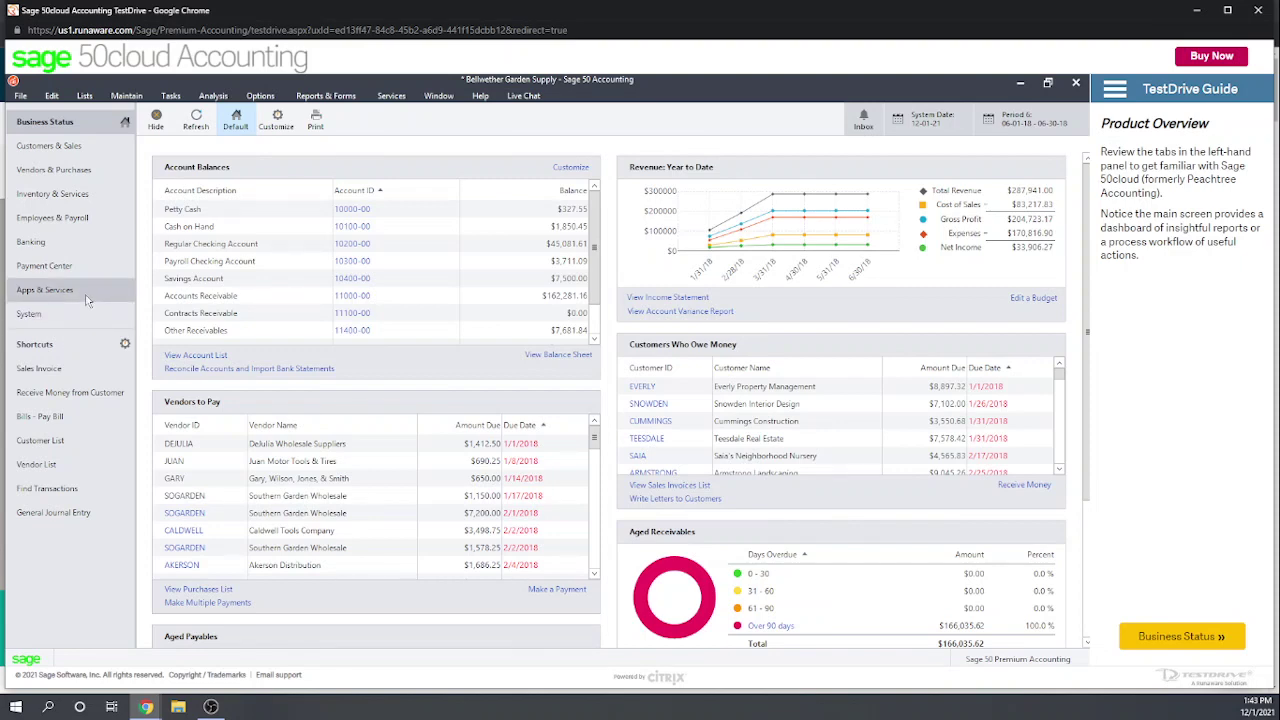
Step: Visit the Customers & Sales, Vendors & Purchases, Inventory & Services, Employees & Payroll and Banking pages
left_click(40, 140)
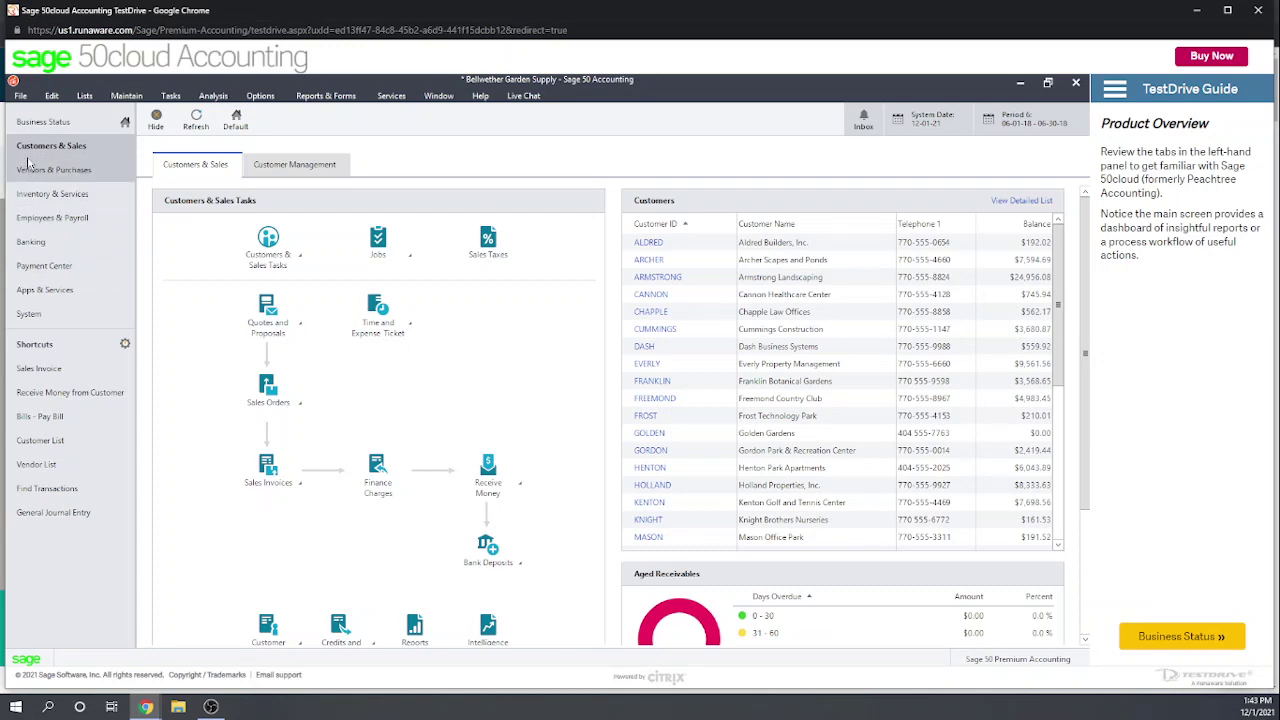
left_click(35, 170)
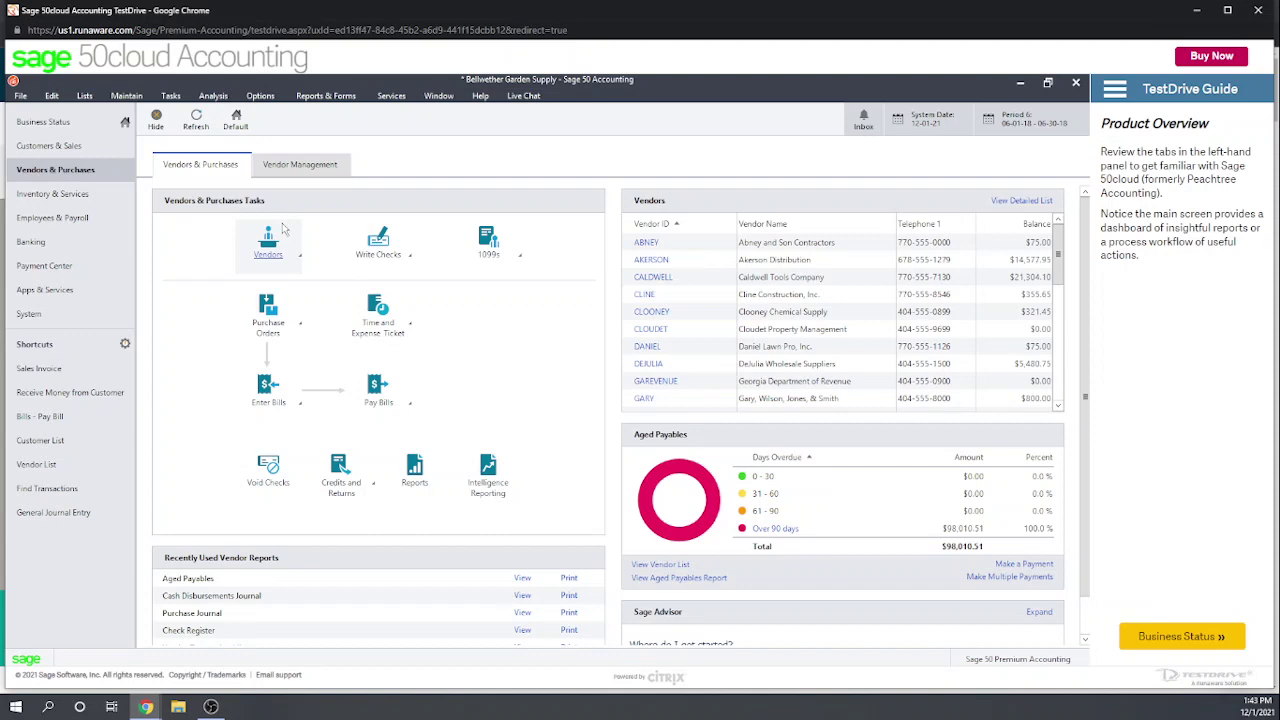
left_click(32, 196)
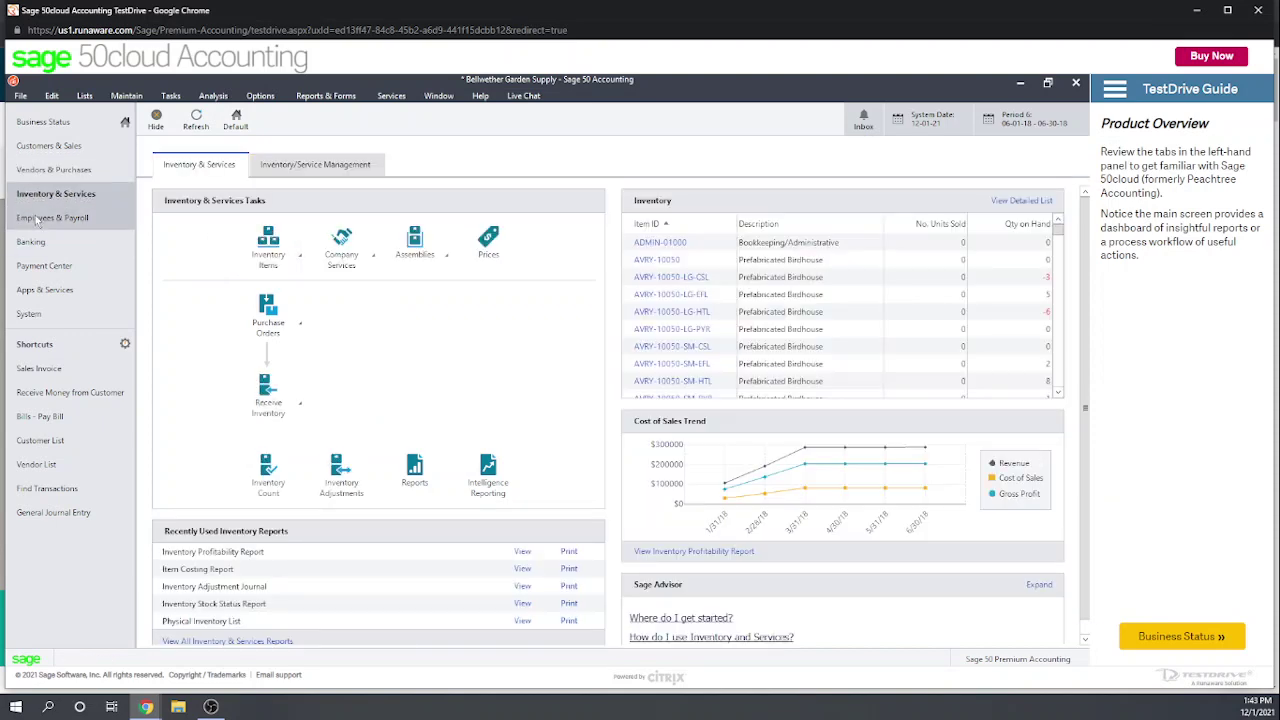
left_click(40, 219)
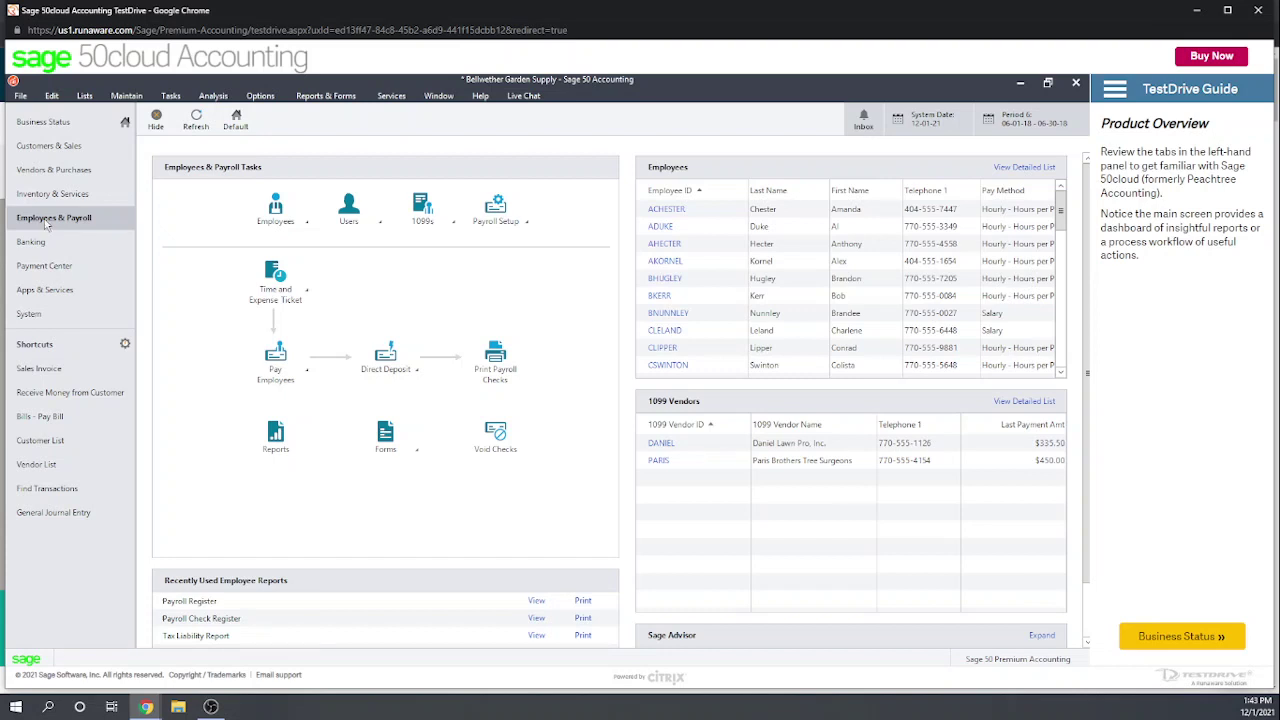
left_click(40, 243)
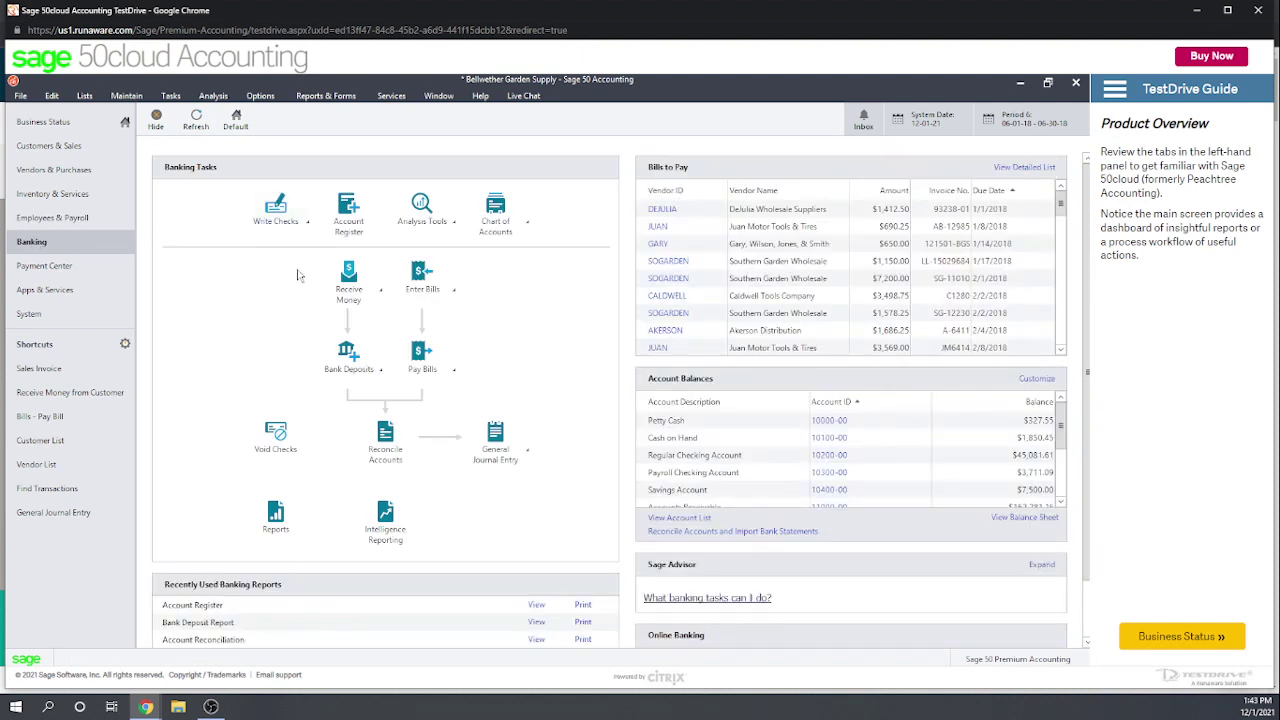
Step: Go to the Payment Center page and bring up the Maintain menu
left_click(42, 267)
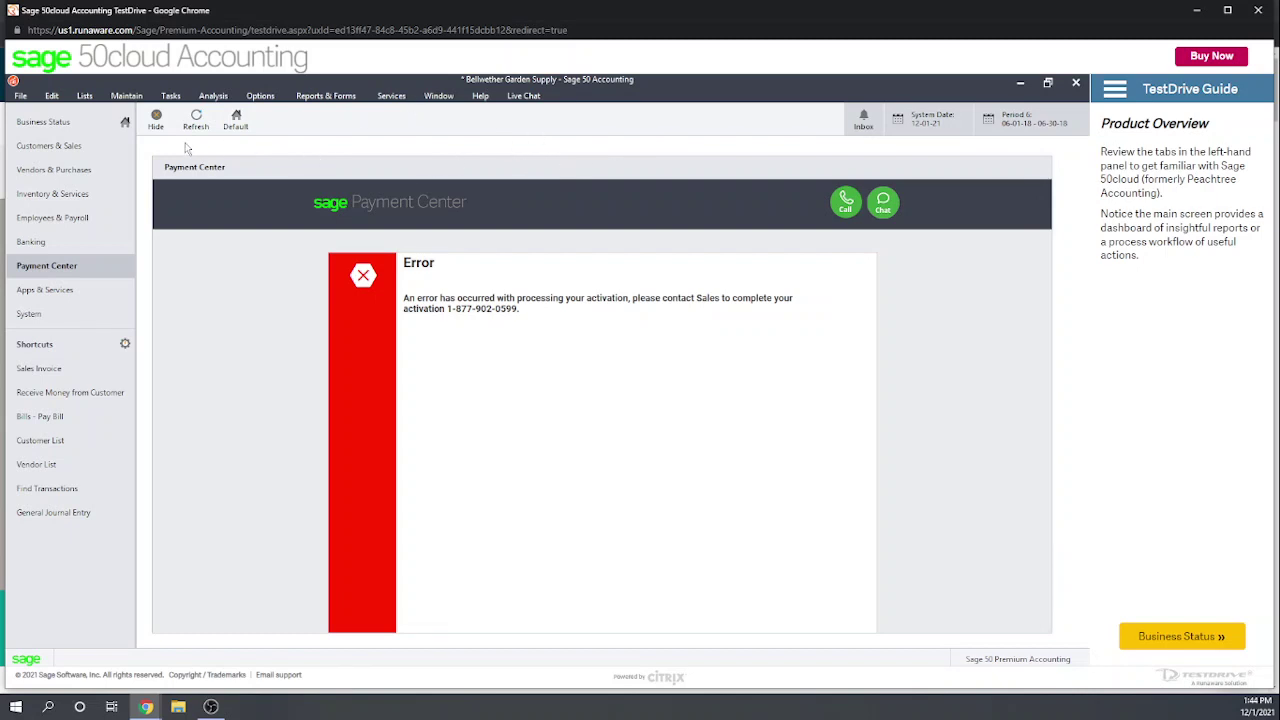
left_click(127, 96)
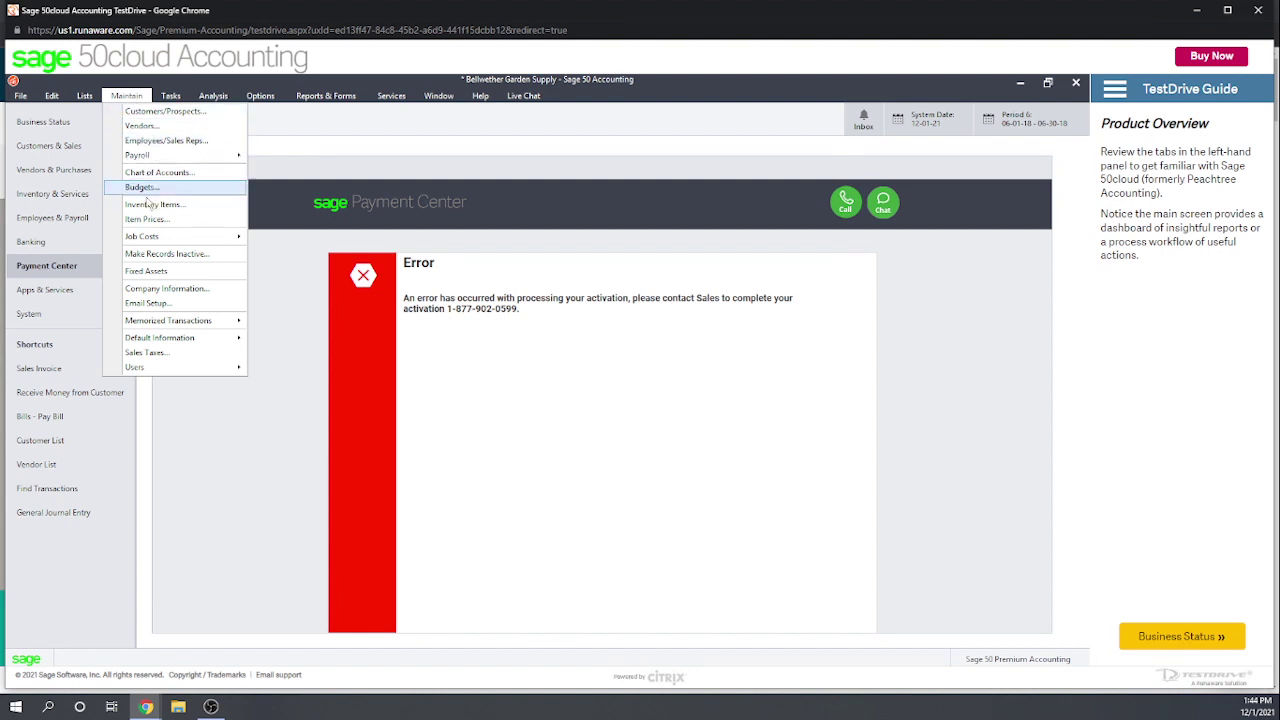
left_click(150, 288)
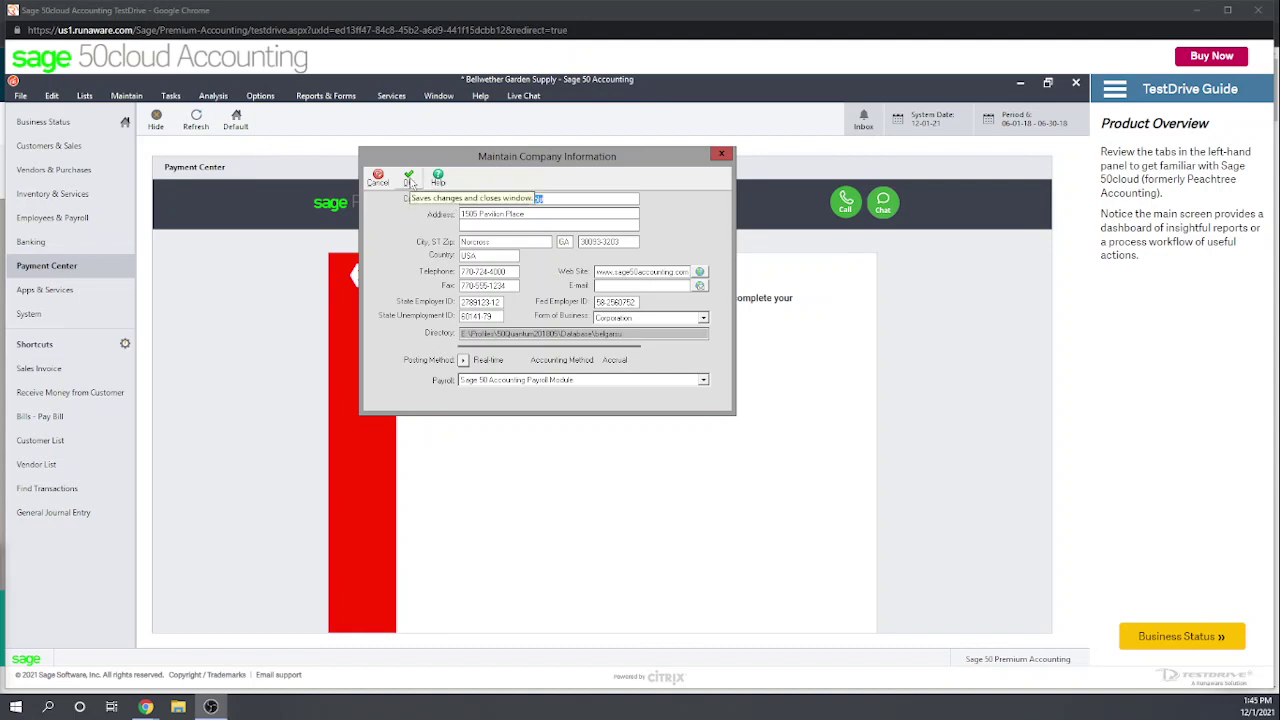
left_click(409, 180)
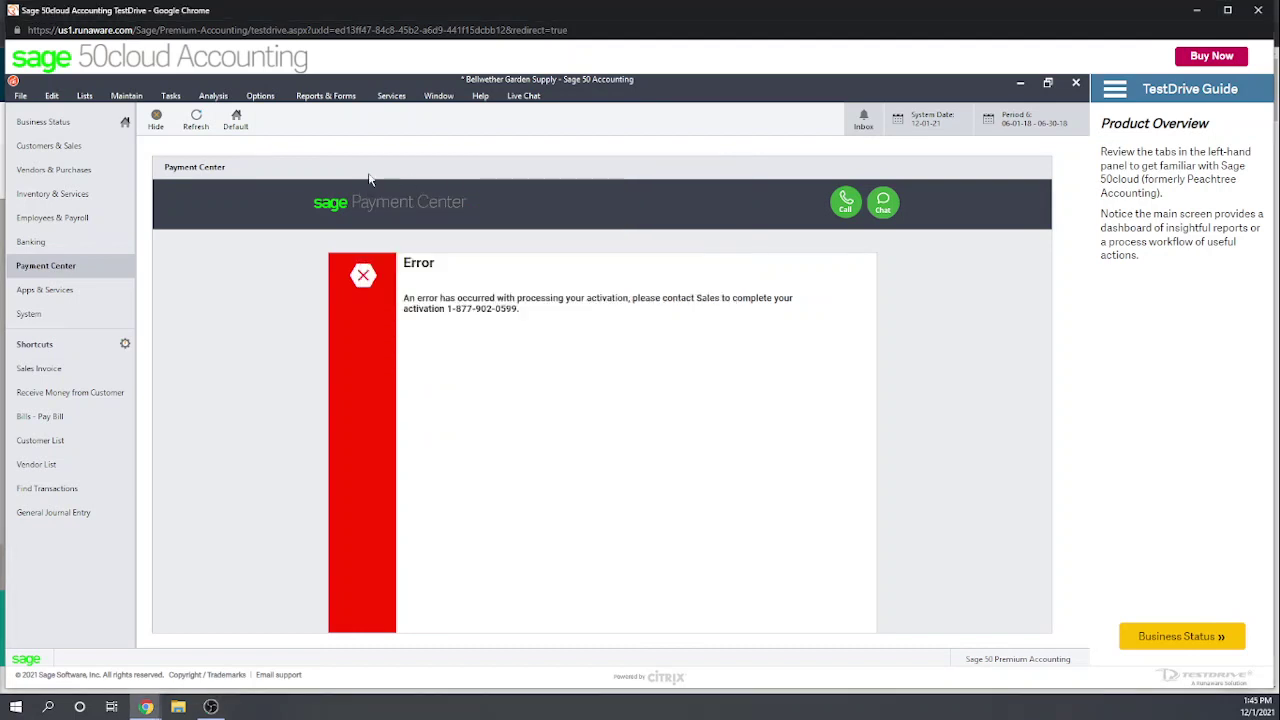
left_click(135, 97)
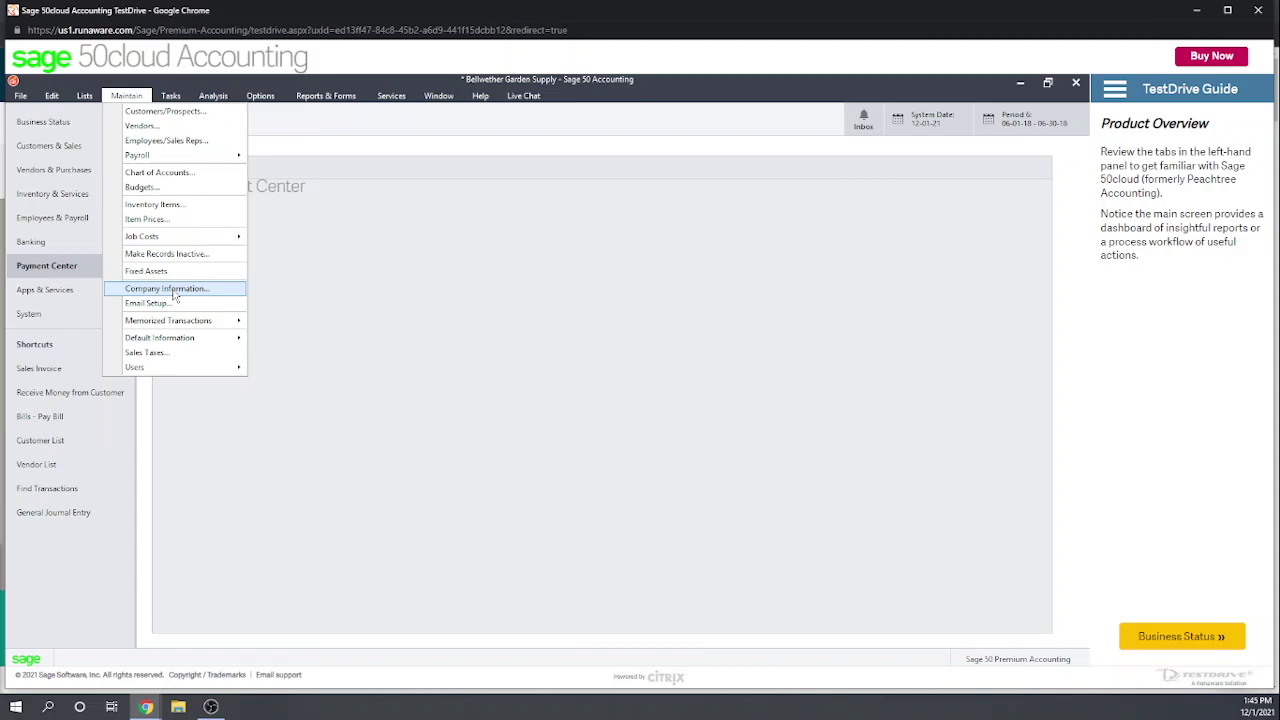
mouse_move(187, 342)
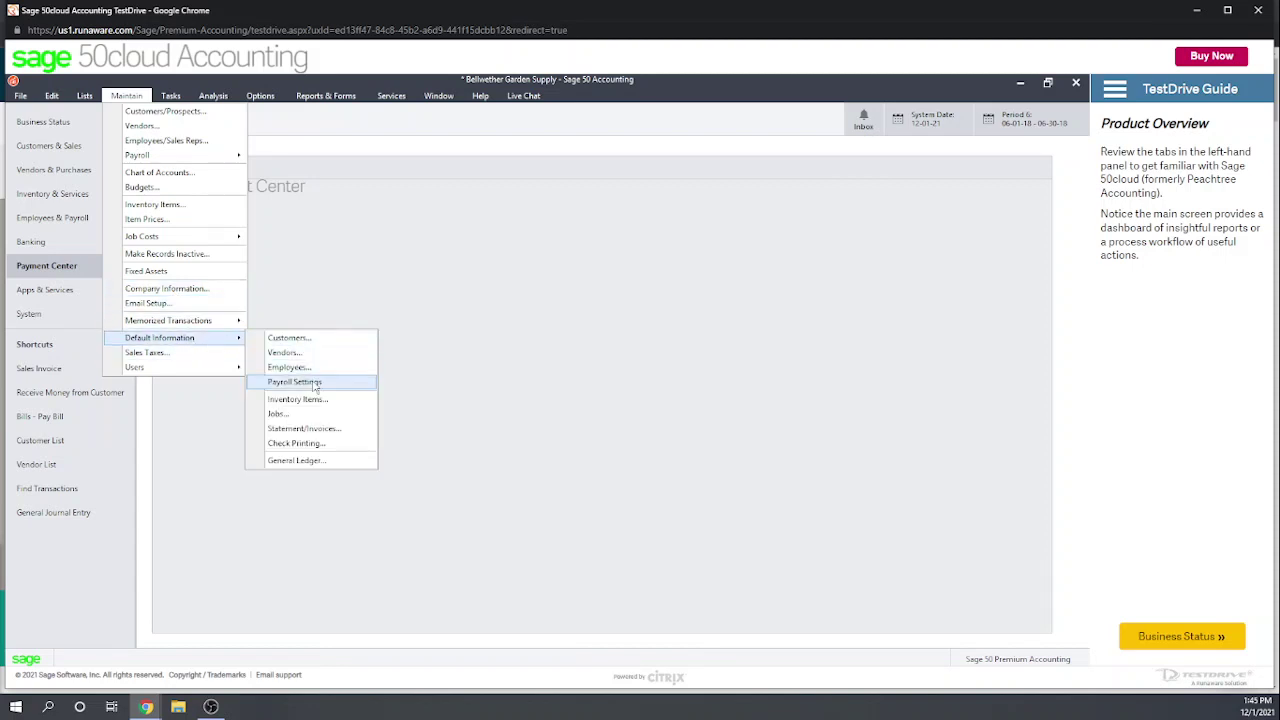
left_click(329, 469)
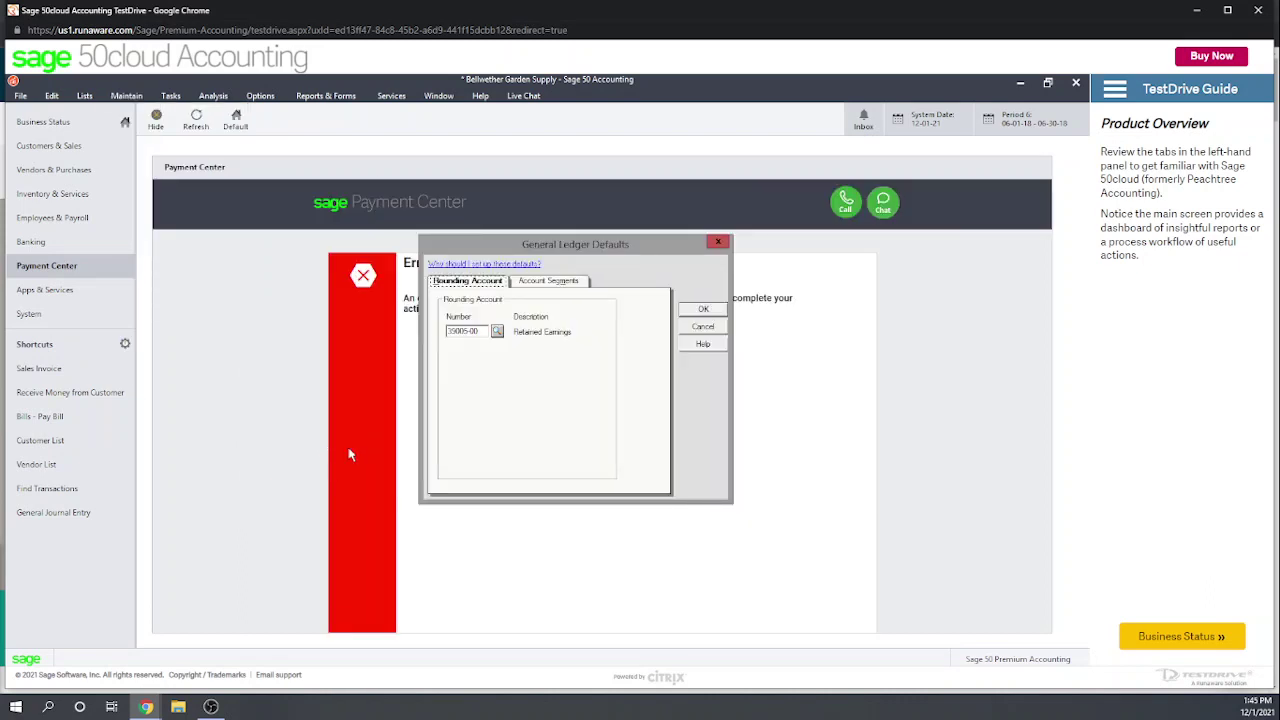
left_click(721, 243)
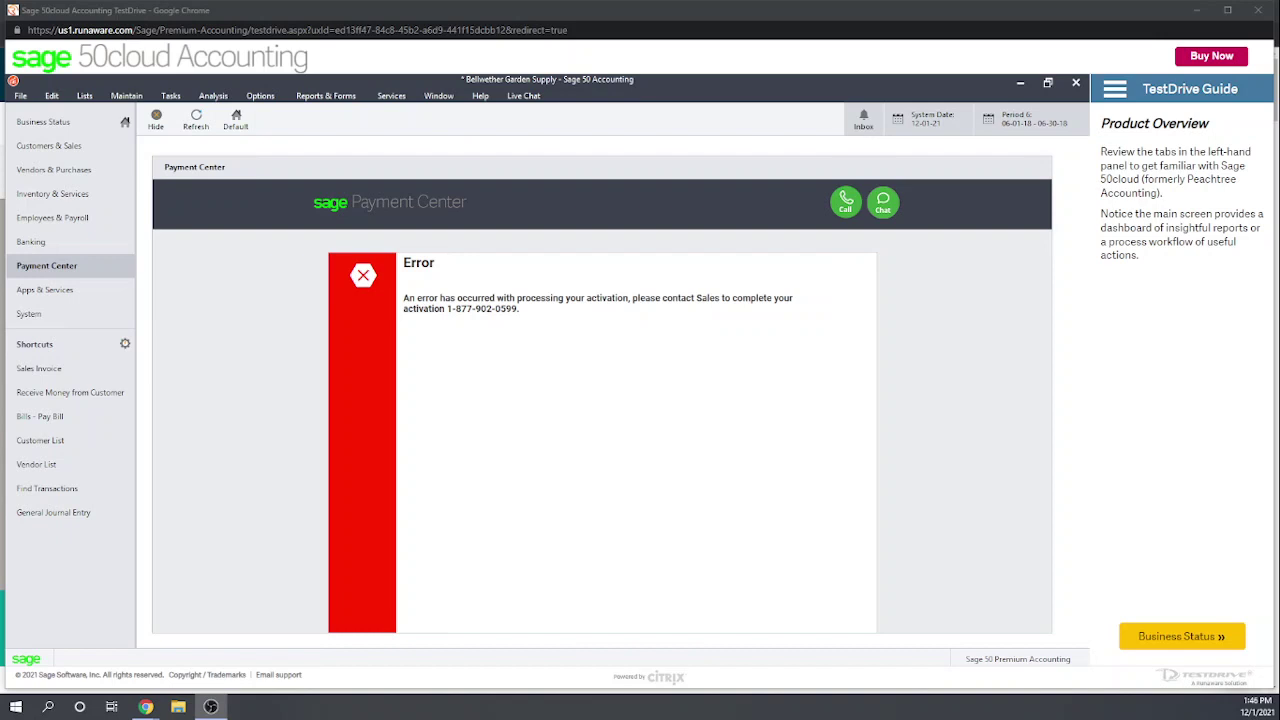
key("alt+m")
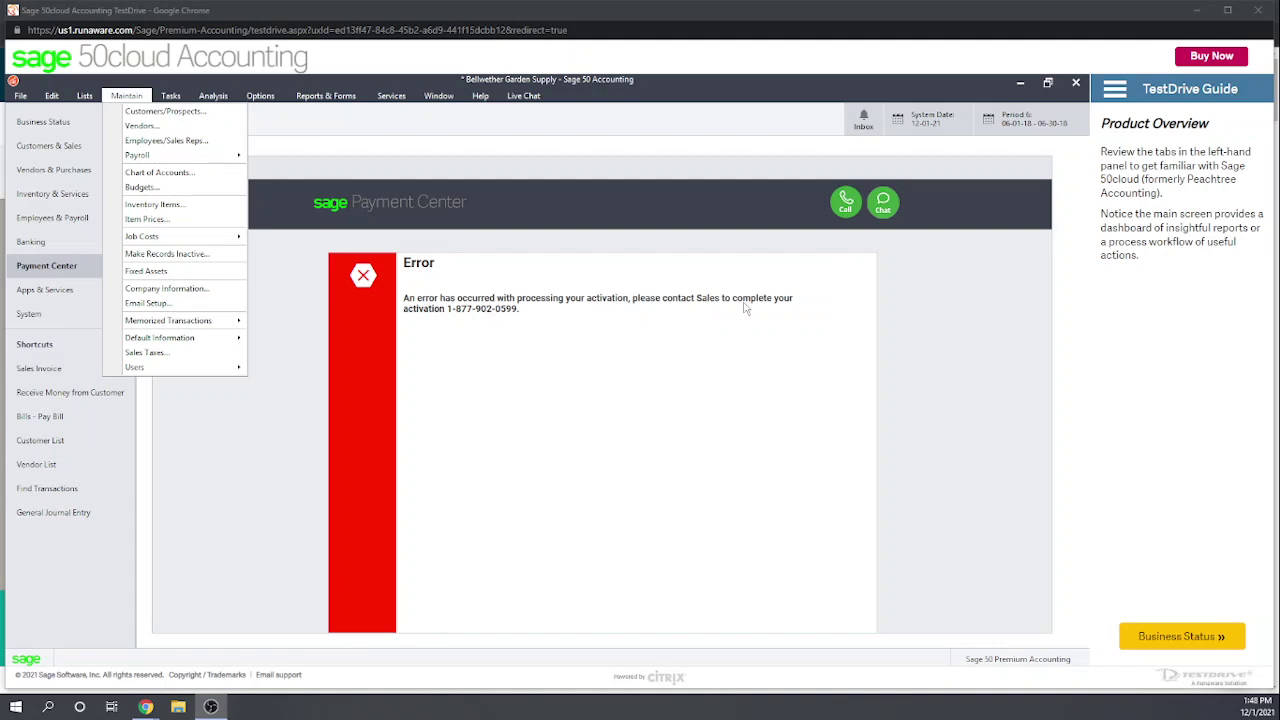
left_click(726, 125)
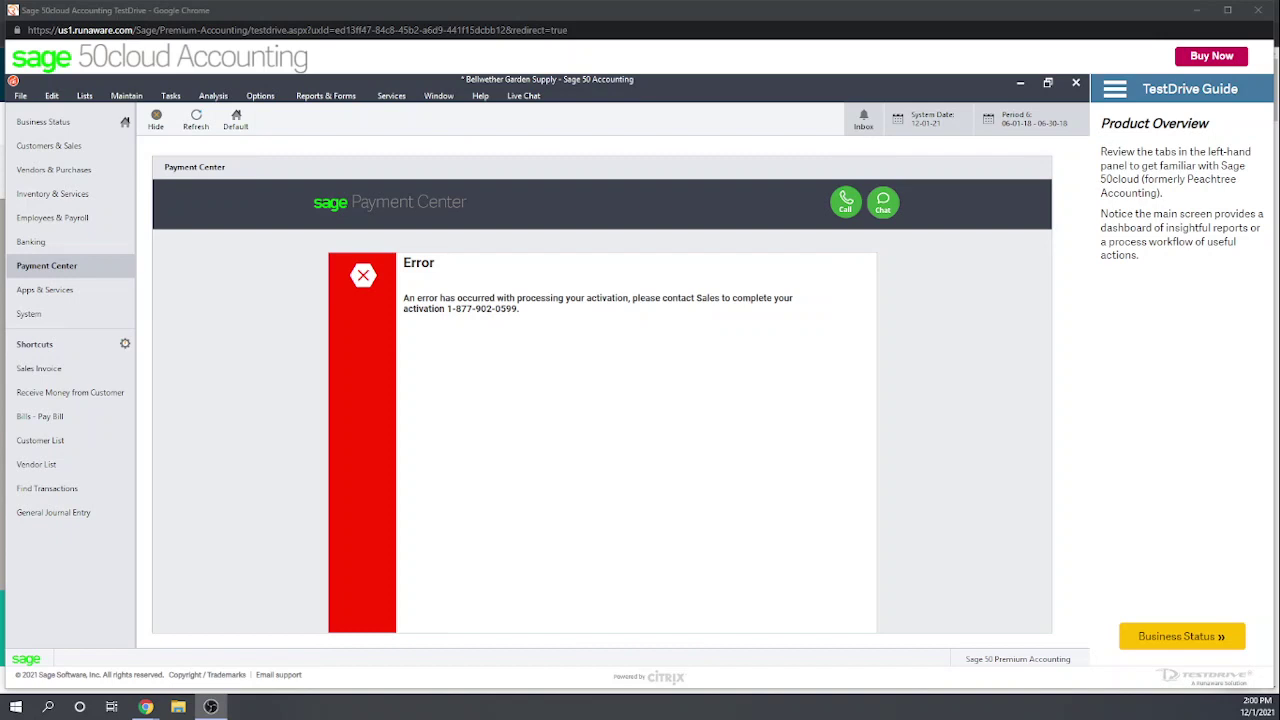
key("alt+Tab")
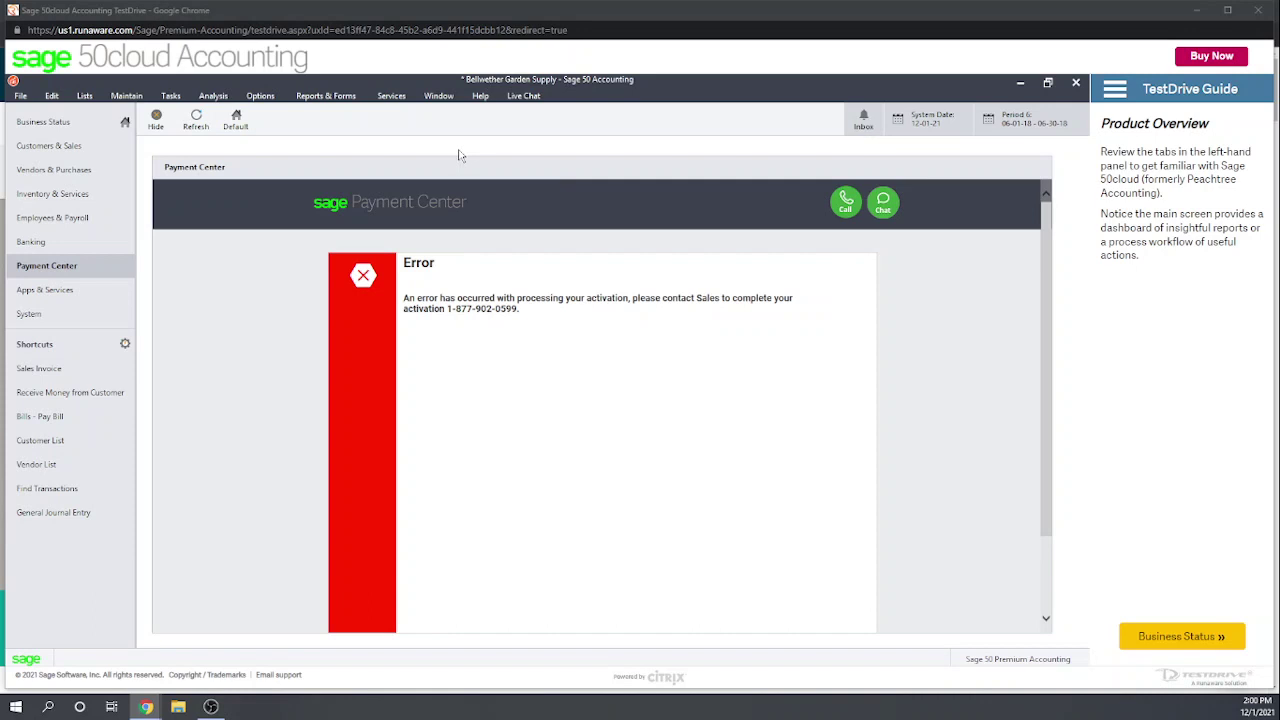
Step: Open Maintain > Default Information > General Ledger defaults on the Account Segments tab
left_click(128, 96)
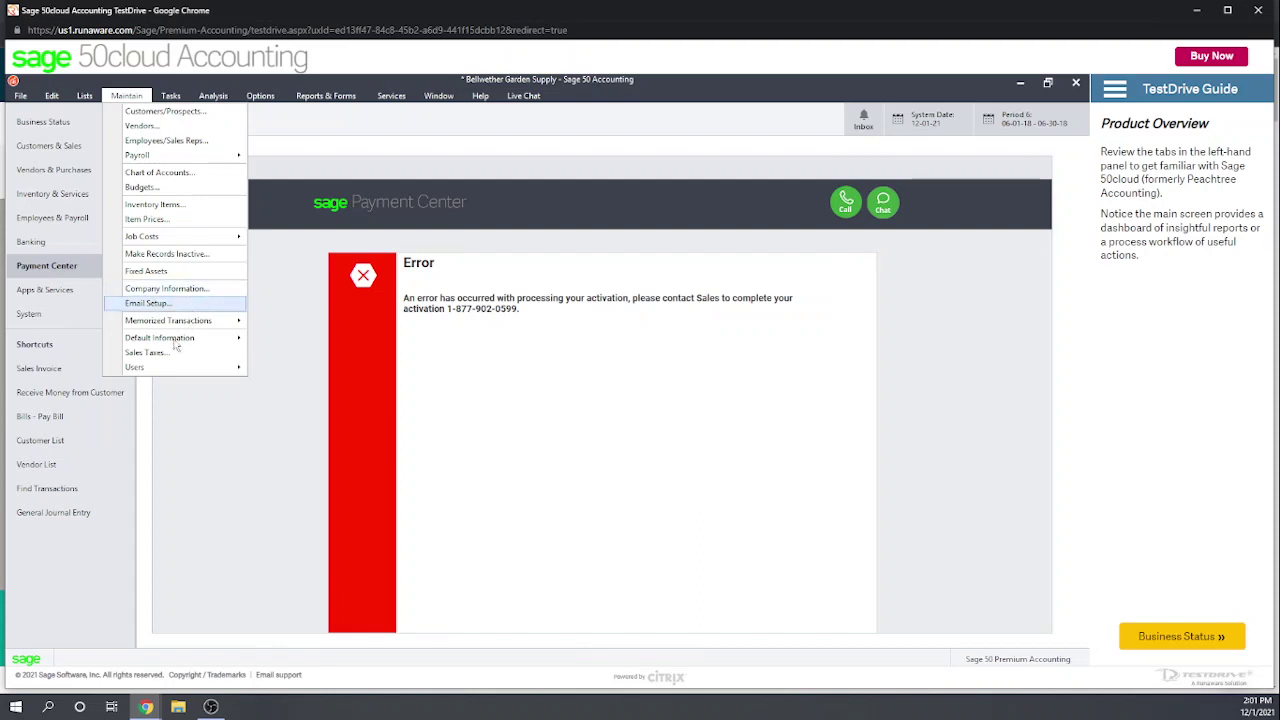
mouse_move(170, 340)
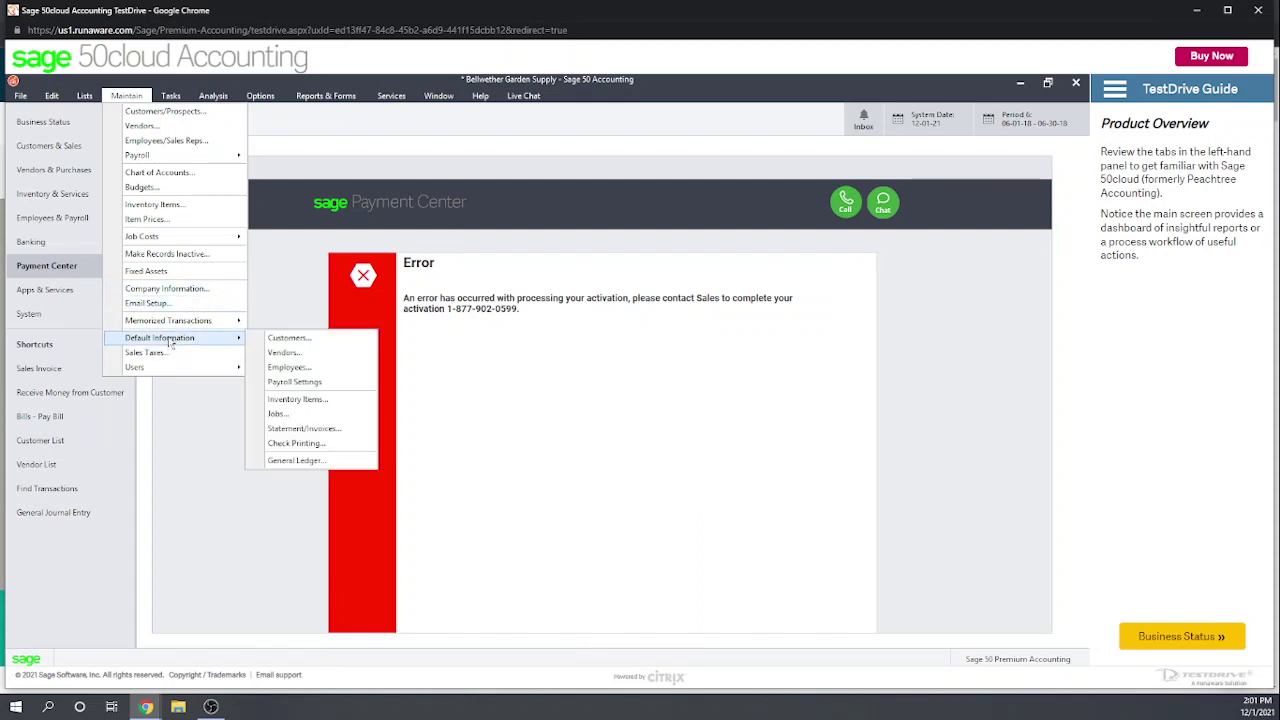
left_click(300, 461)
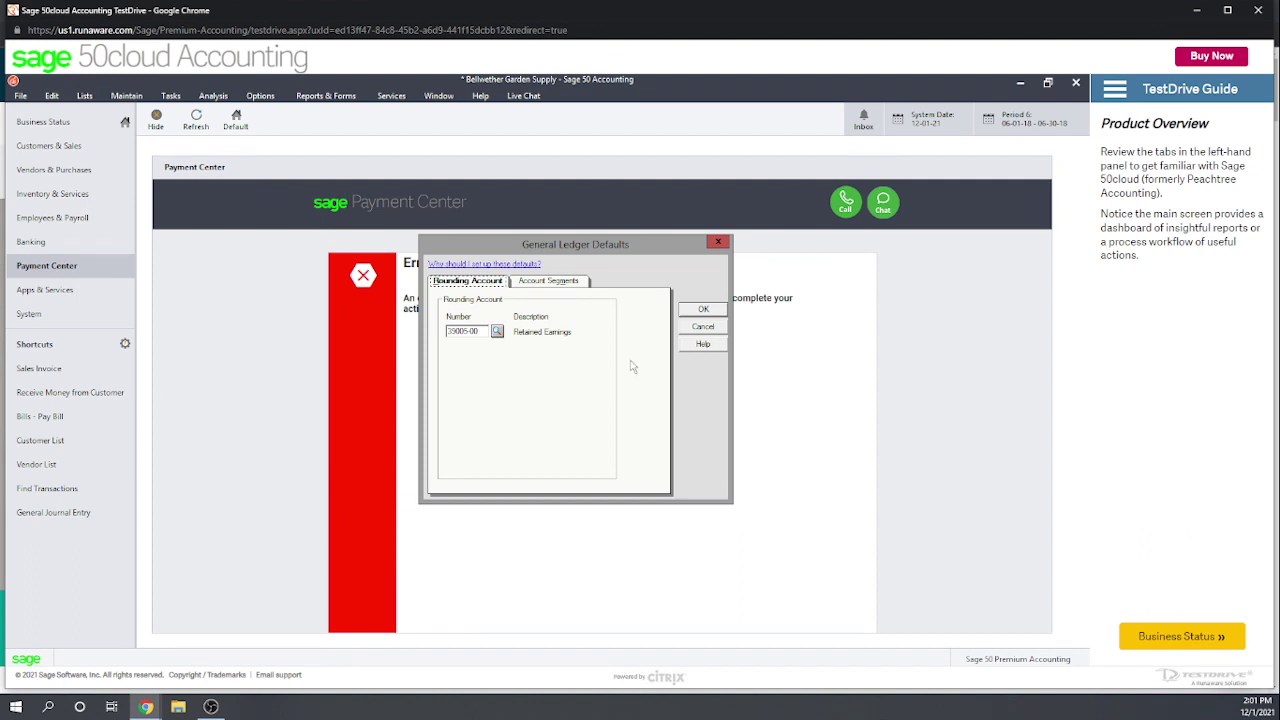
left_click(546, 283)
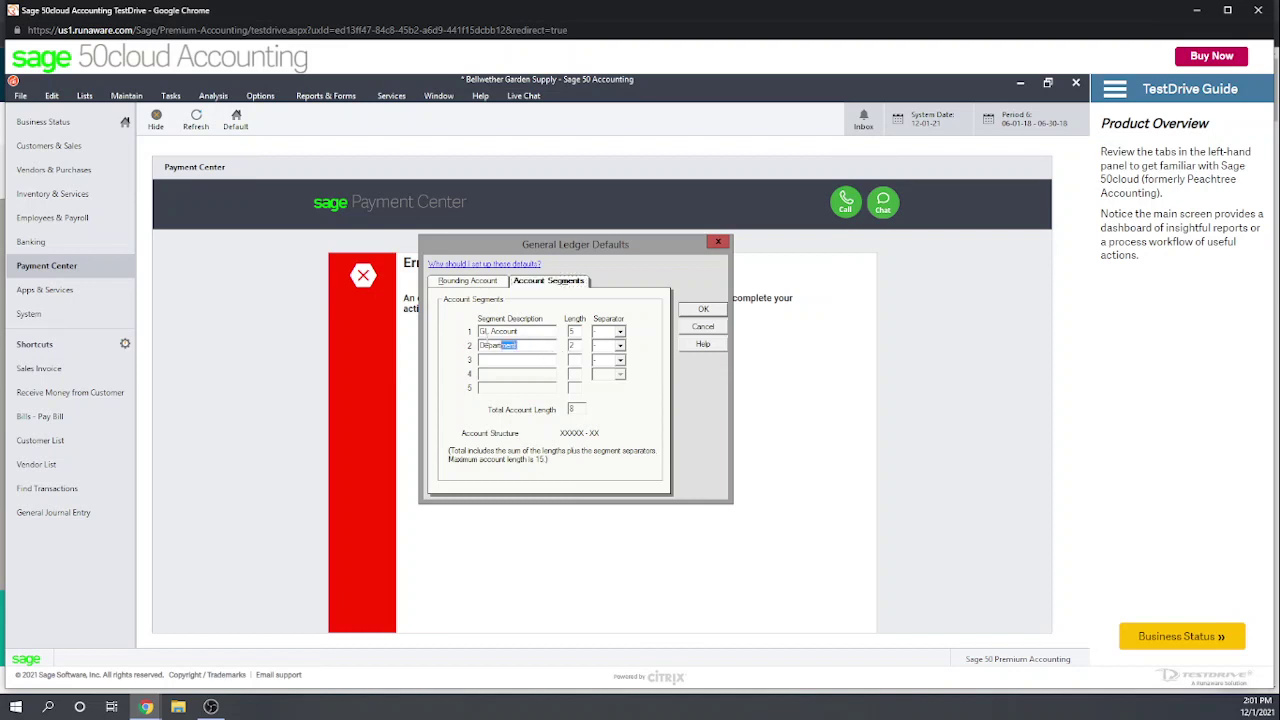
Step: Rename the Department segment to Class with length 1 and add a Location segment
left_click_drag(517, 345, 463, 345)
type("Class")
key("BackSpace")
type("1")
type("Location")
left_click(702, 311)
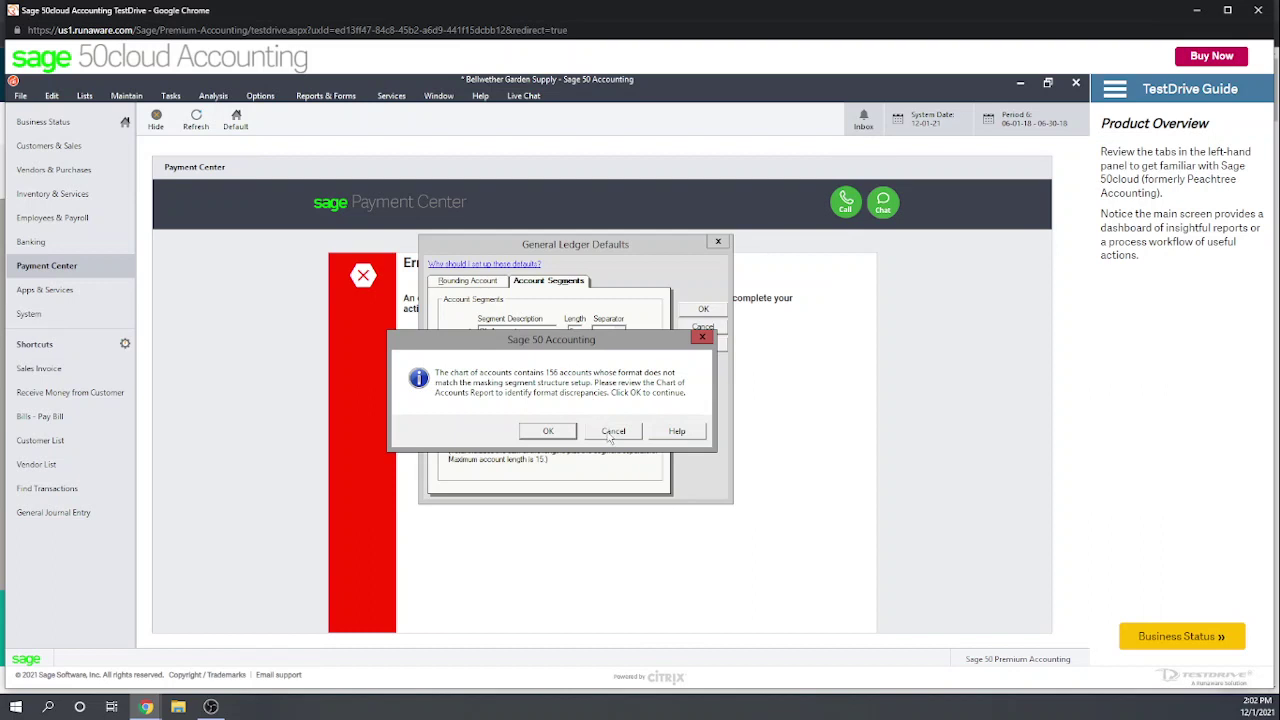
Step: Dismiss the account format mismatch warning and cancel General Ledger Defaults without saving
left_click(613, 431)
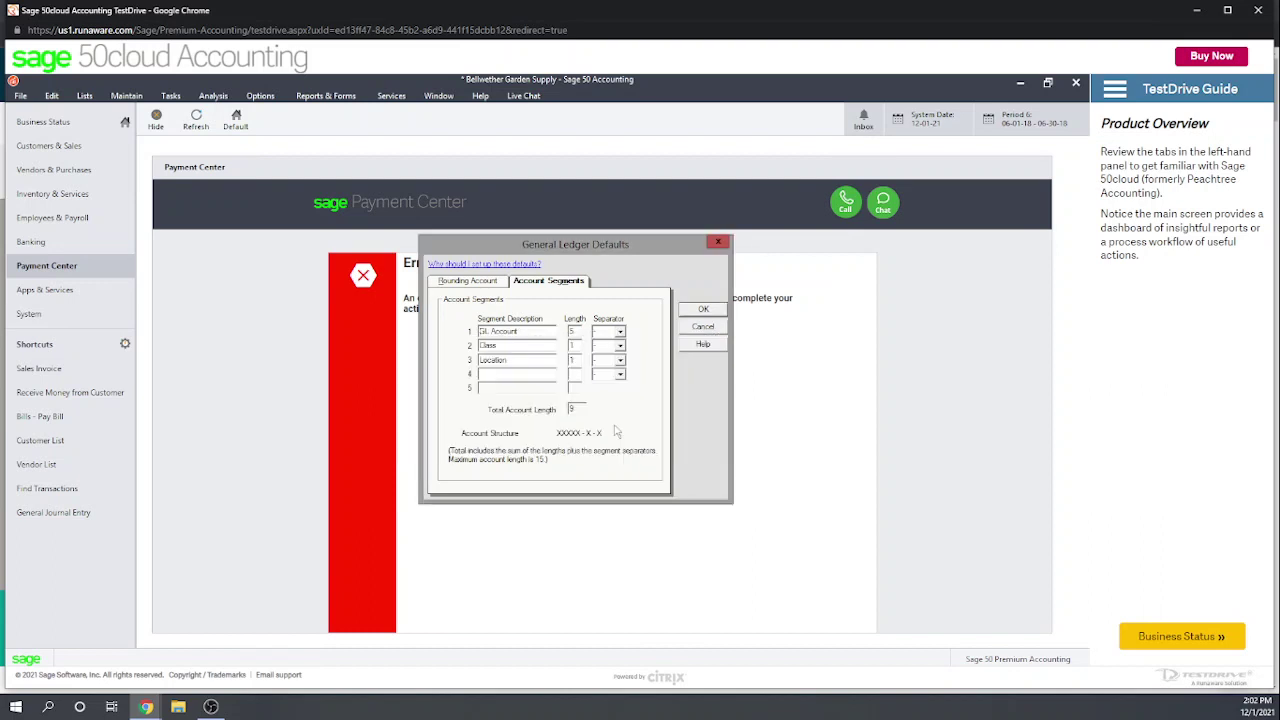
left_click(701, 330)
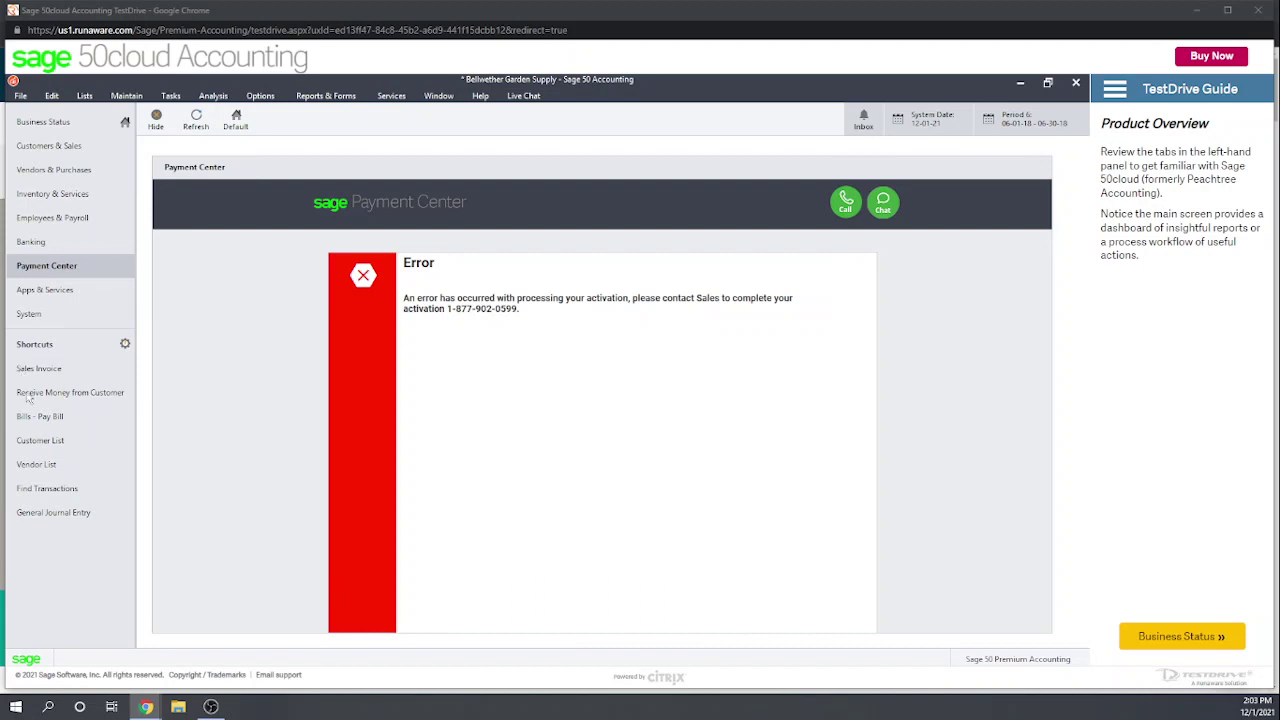
Step: Open the Maintain Chart of Accounts window maximized
left_click(128, 96)
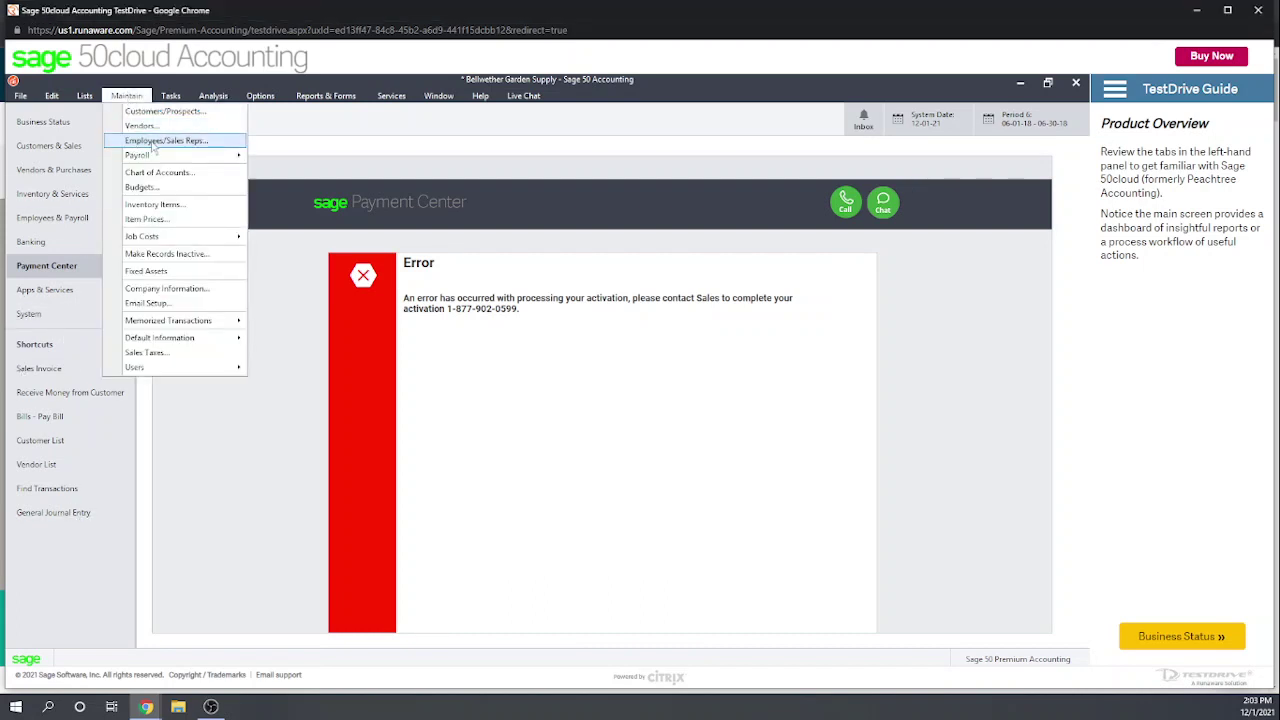
left_click(159, 172)
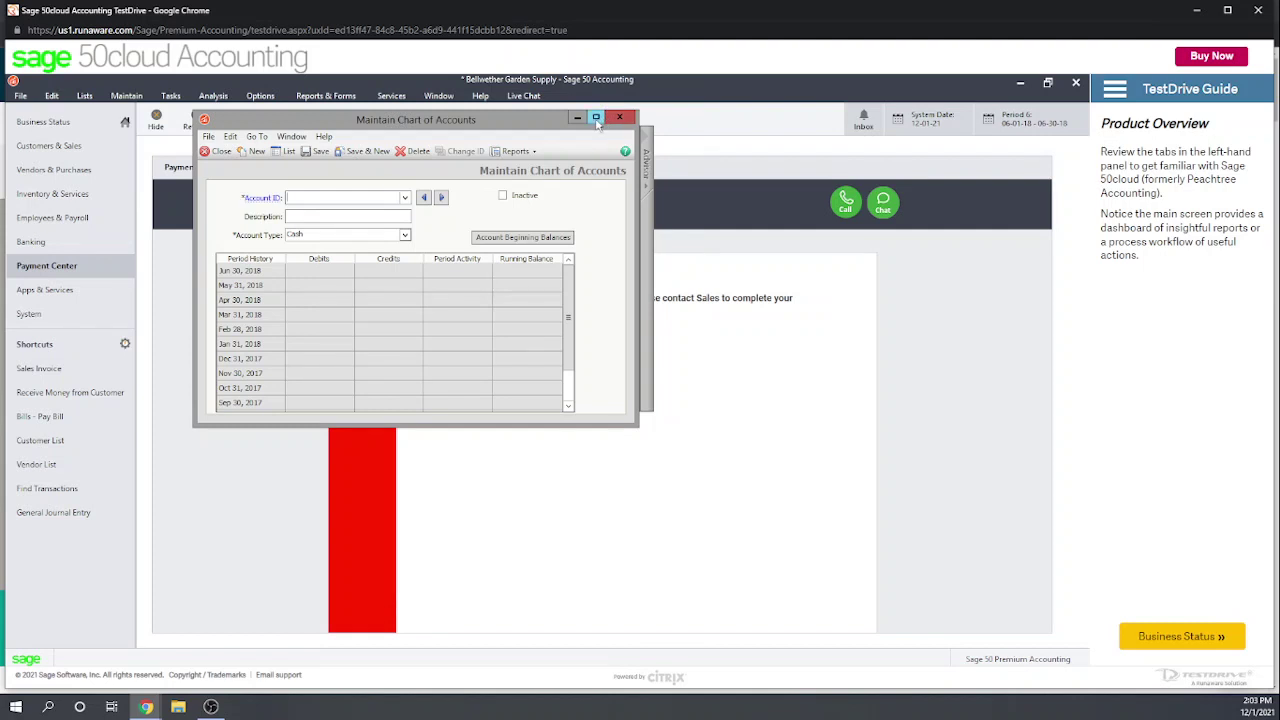
left_click(596, 118)
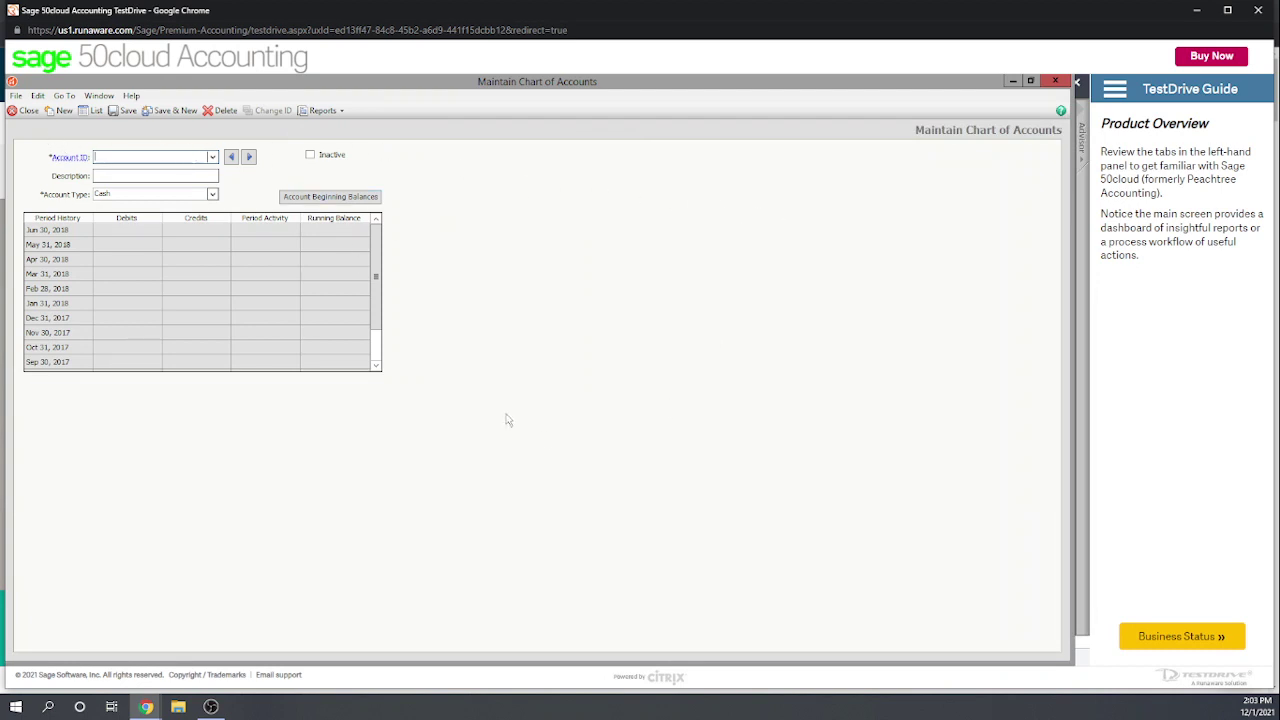
Step: Start Account Beginning Balances, then close the Select Period dialog without choosing a period
left_click(352, 202)
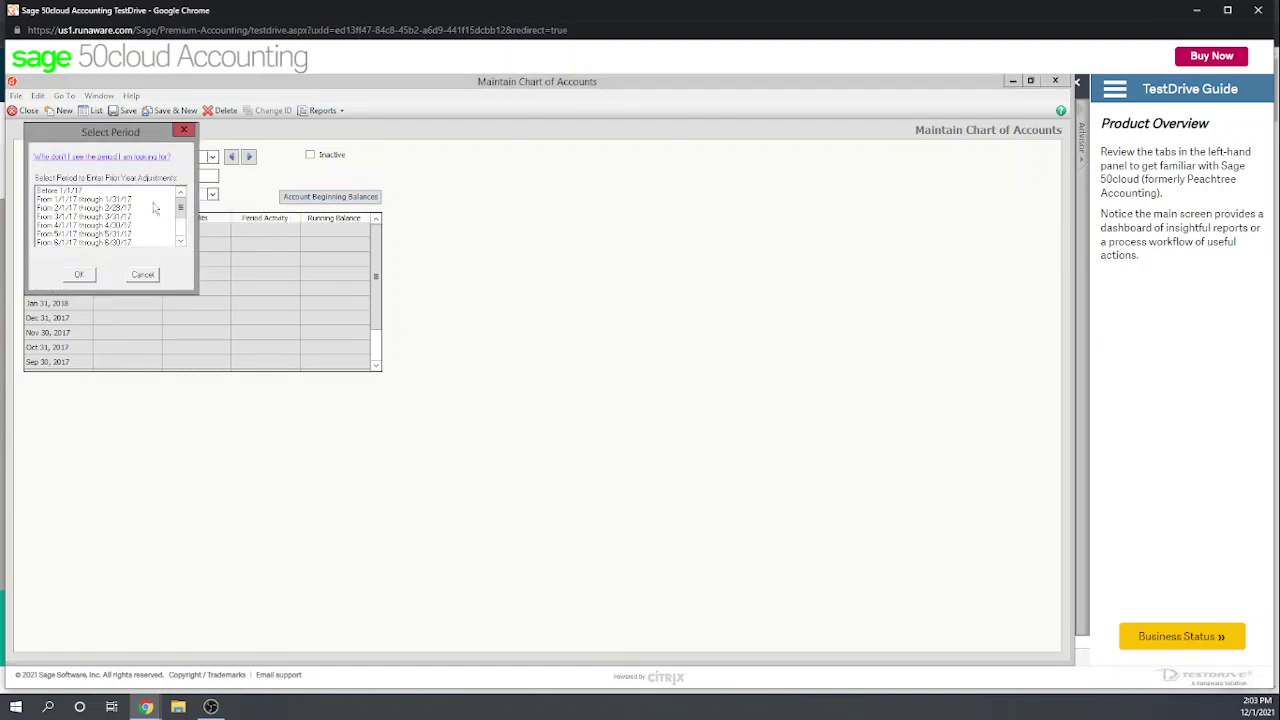
left_click_drag(184, 215, 184, 232)
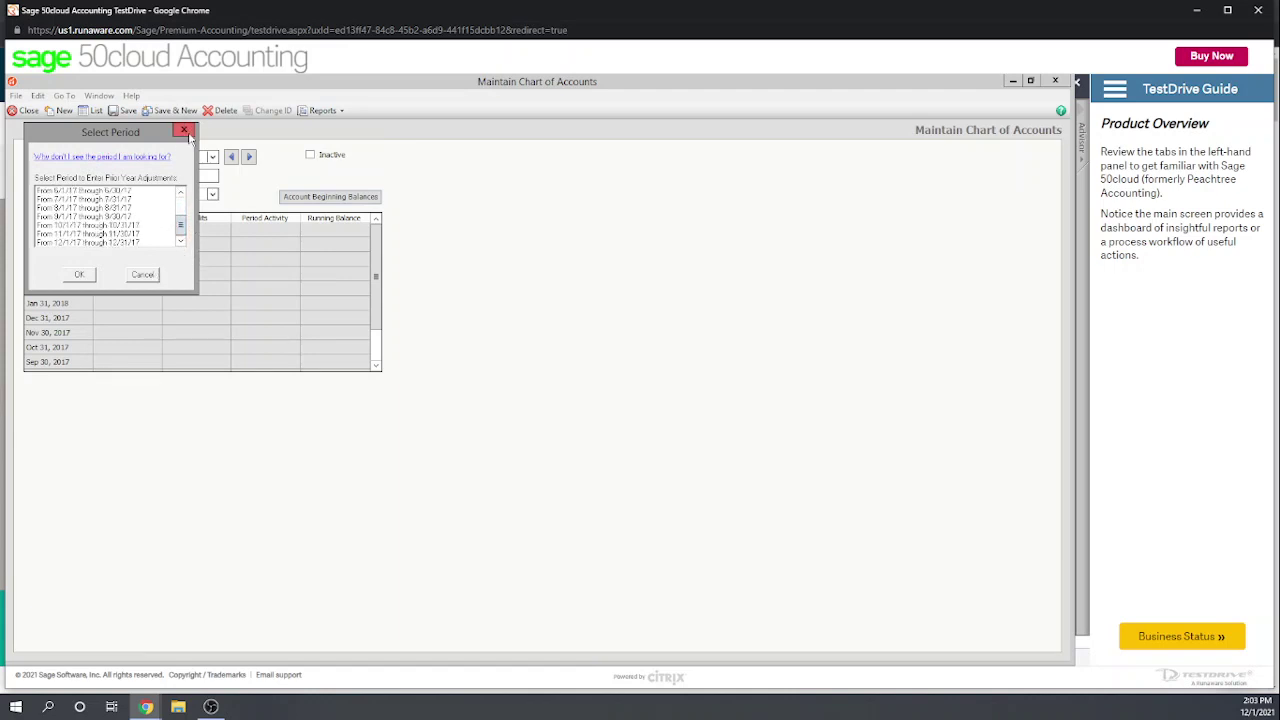
left_click(184, 131)
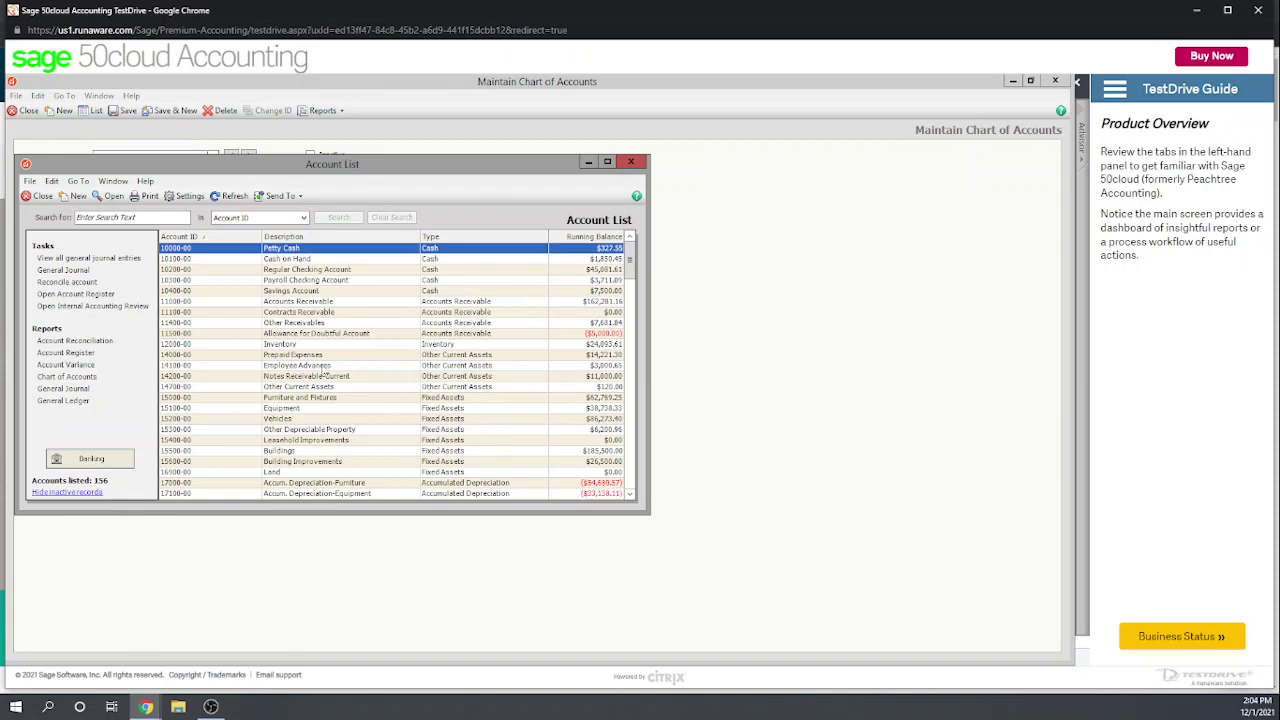
Step: Open and close a blank new account and the Cash on Hand record, then close the Account List
left_click(74, 196)
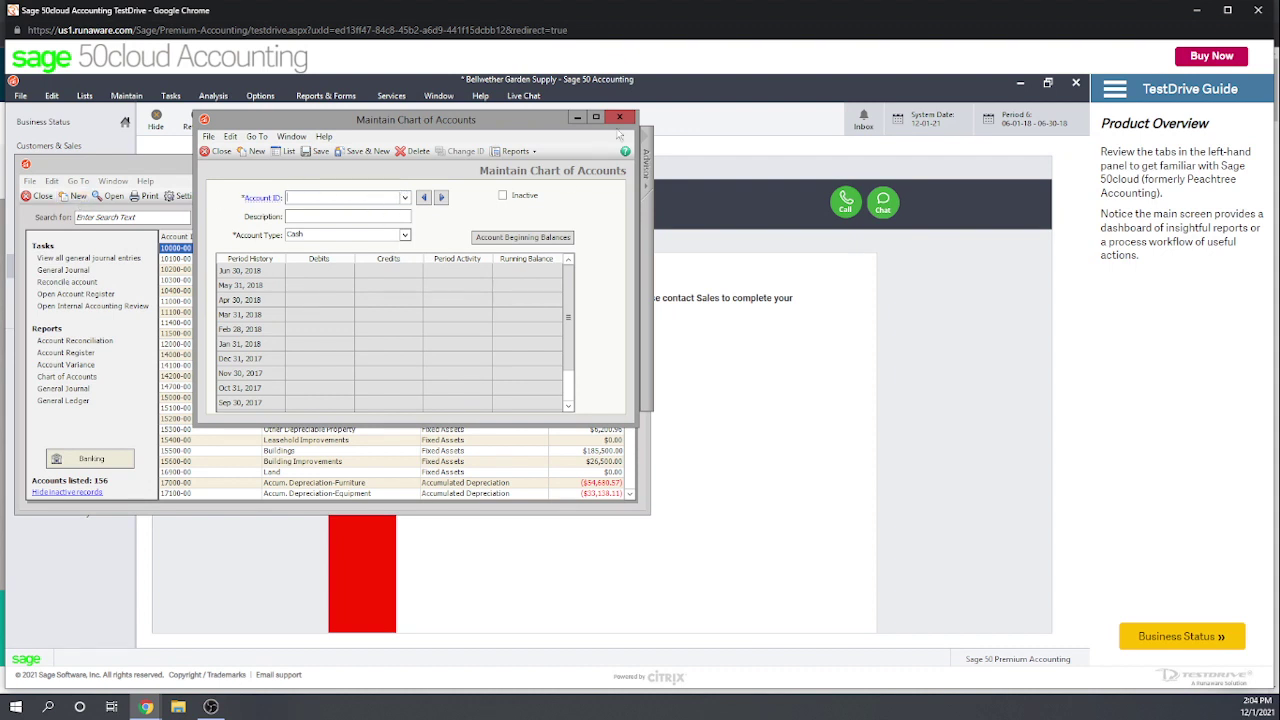
left_click(620, 117)
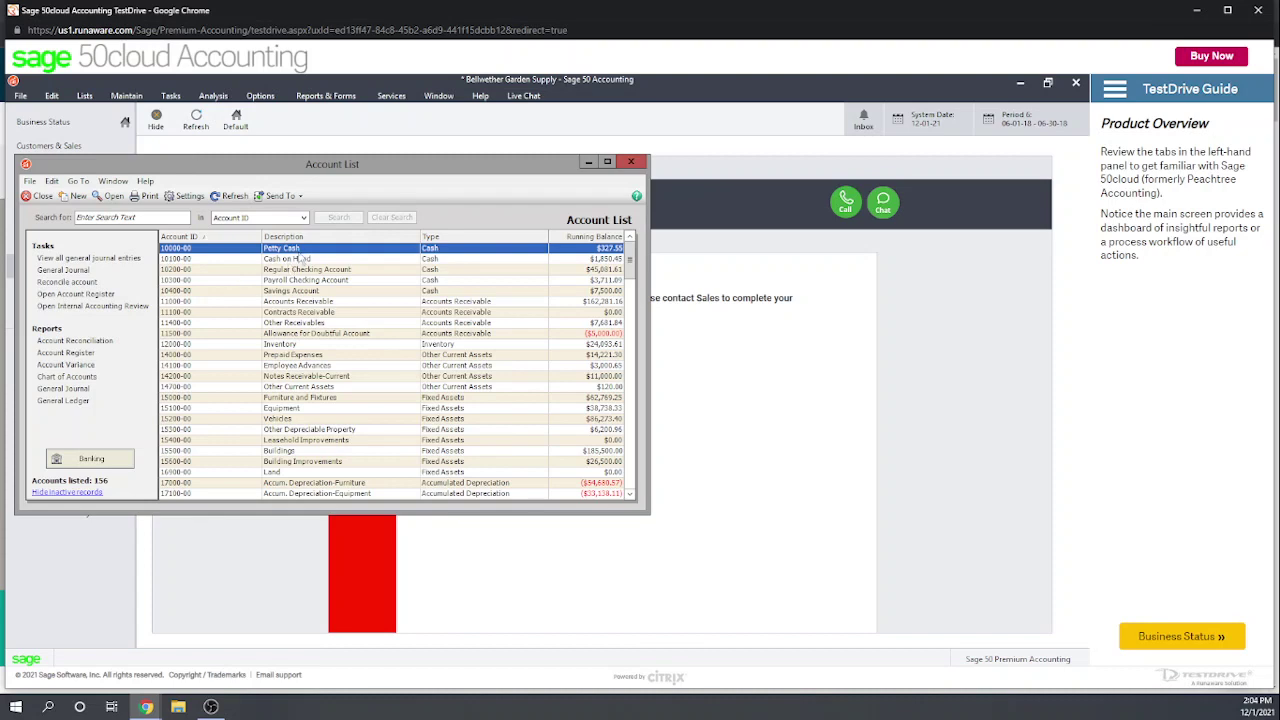
double_click(300, 258)
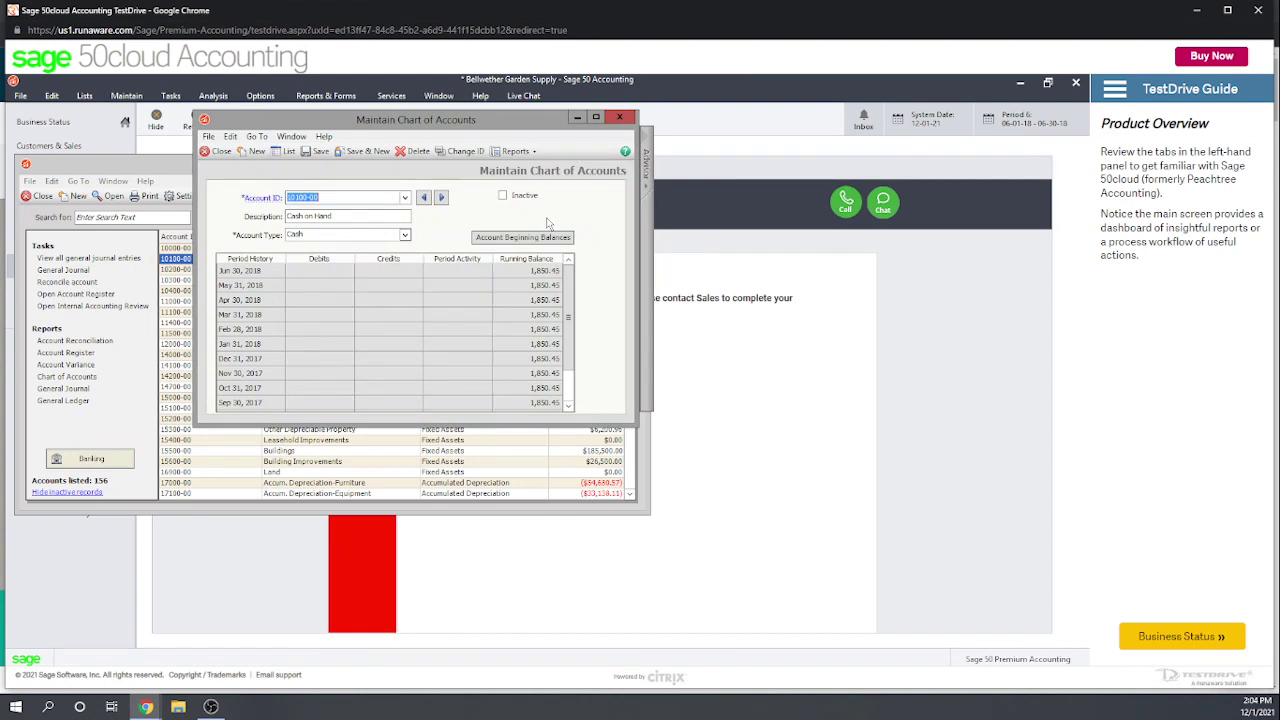
left_click(620, 118)
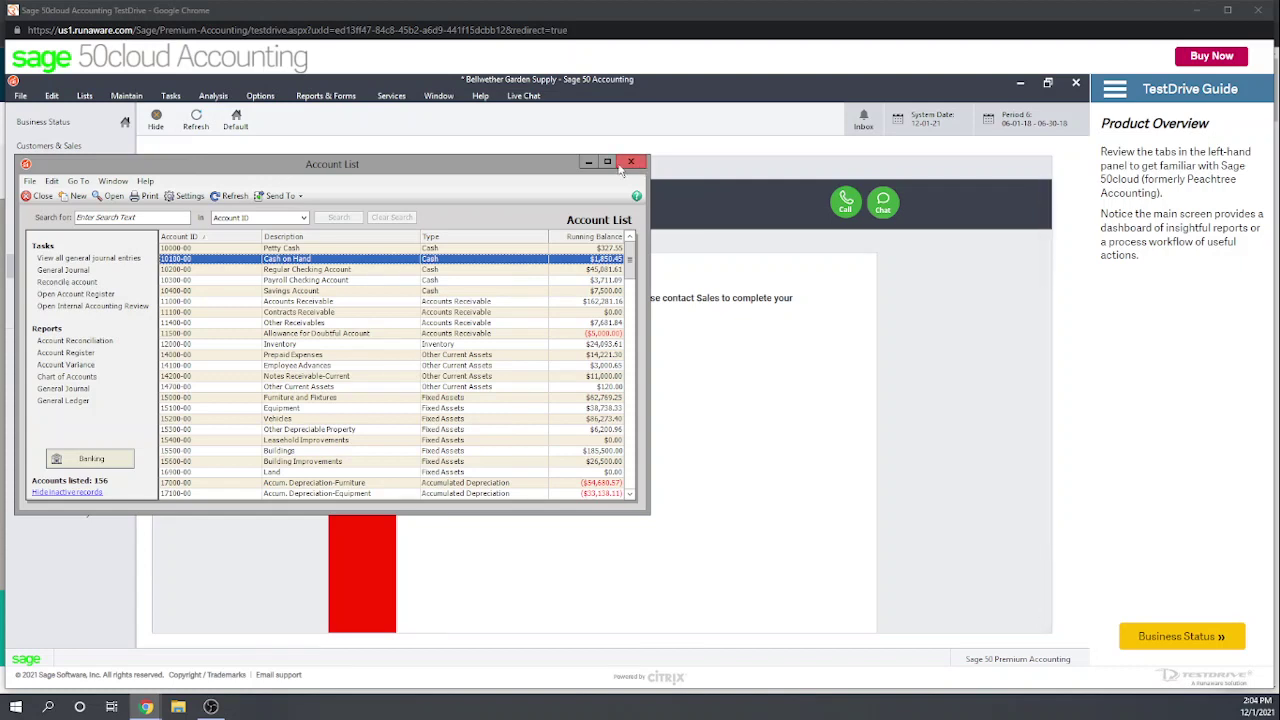
left_click(621, 166)
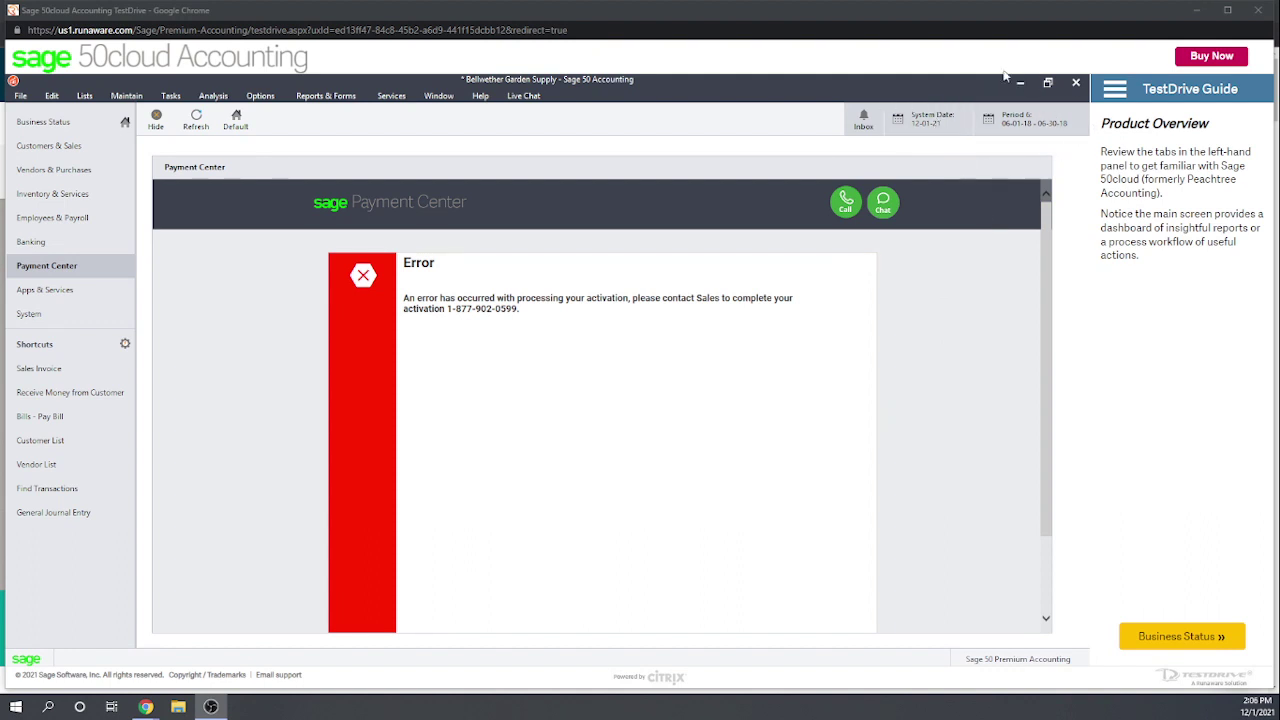
Step: In Change Accounting Period, try July 2018, August 2018, May 2019, then select May 2018
left_click(1033, 125)
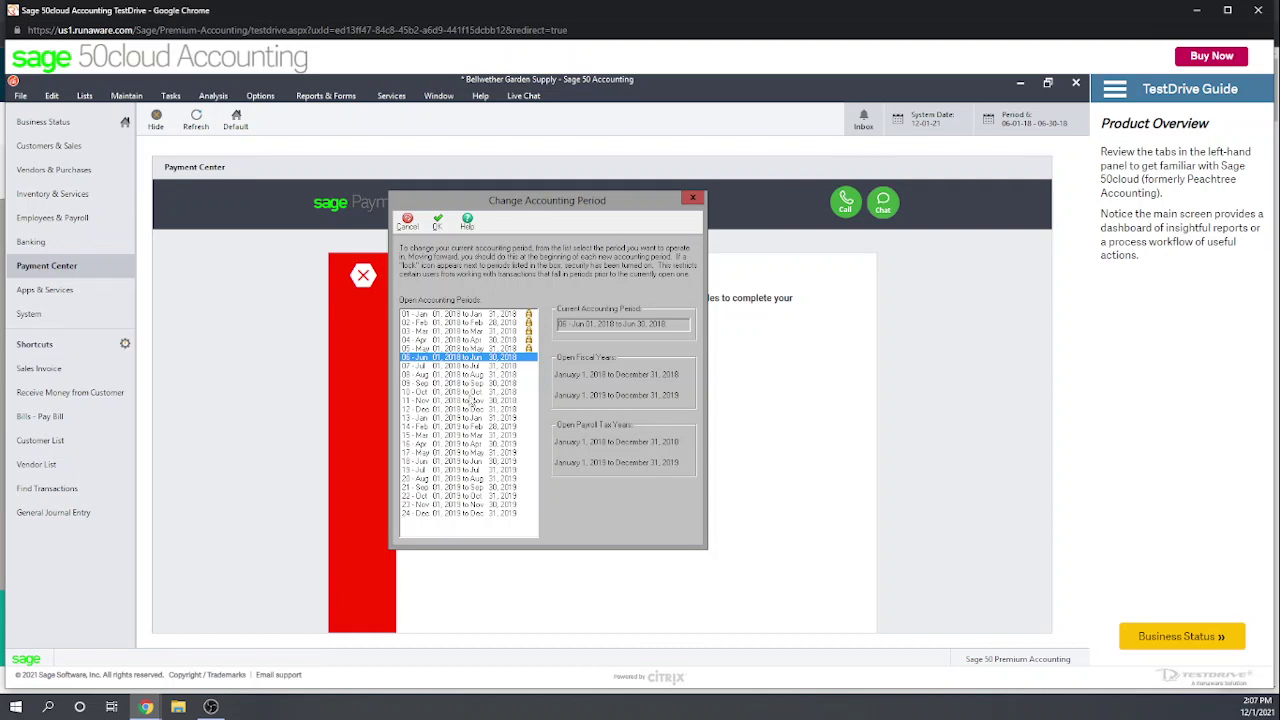
left_click(467, 368)
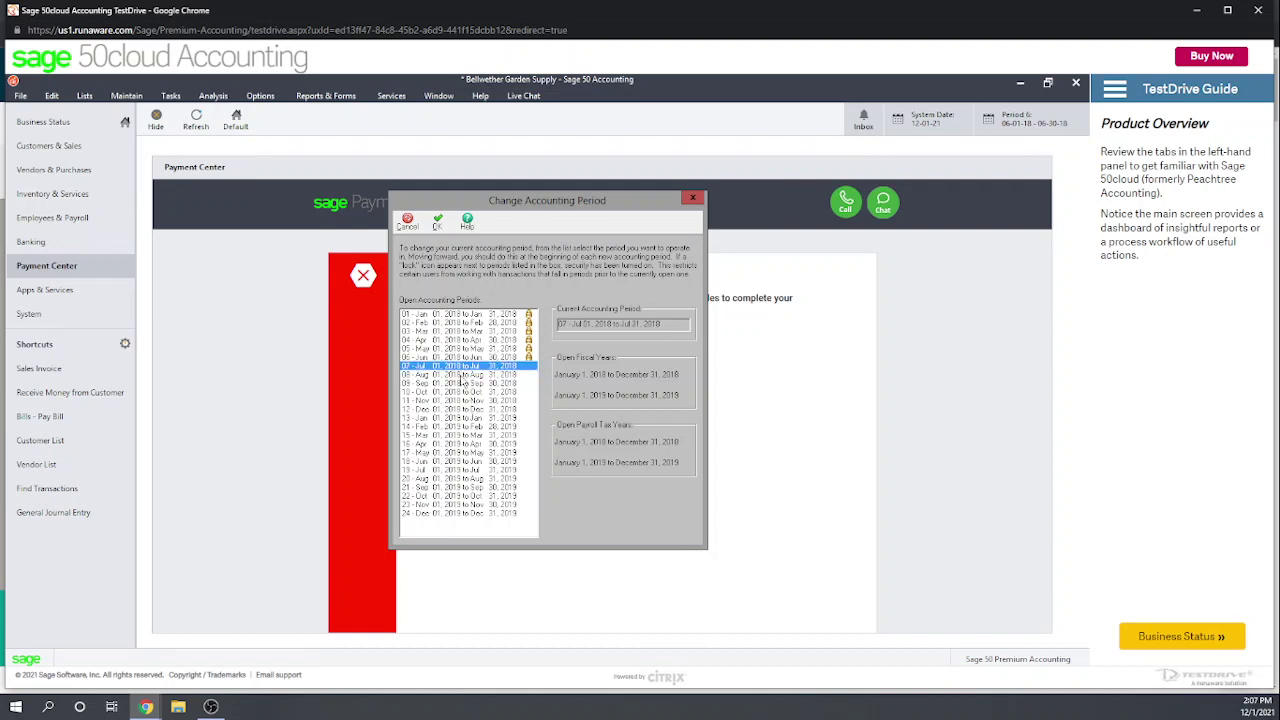
left_click(461, 375)
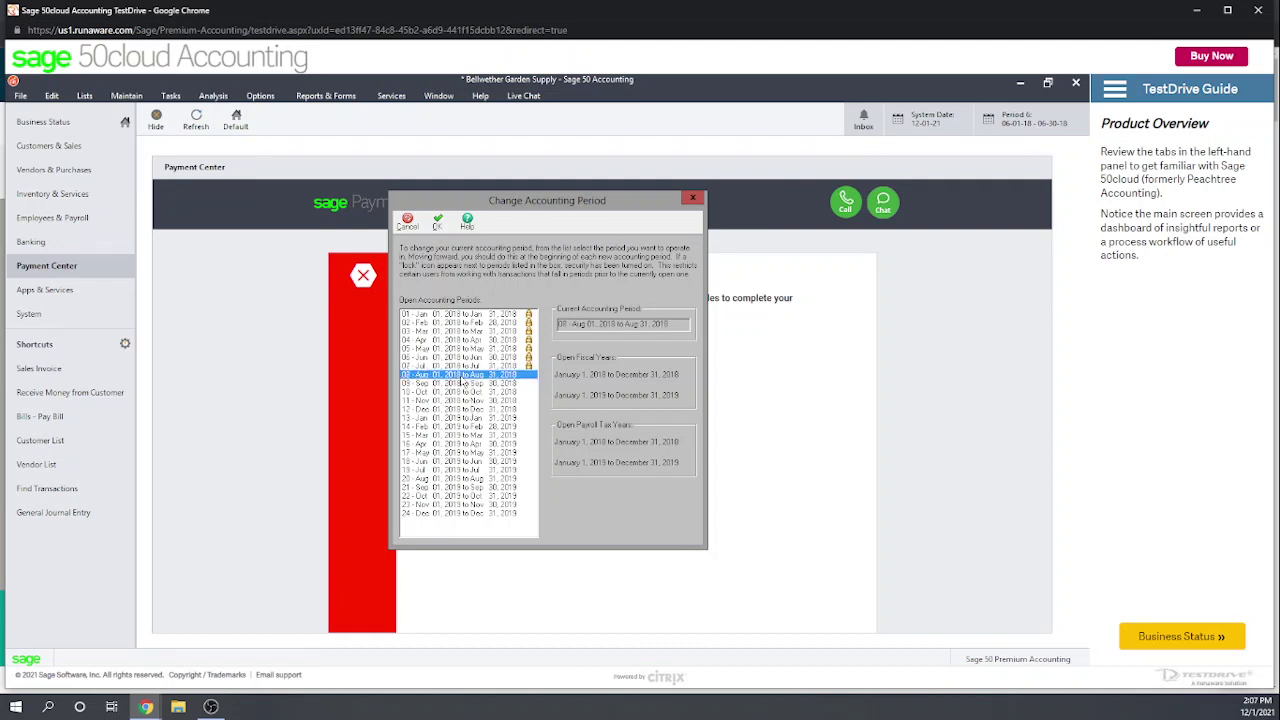
left_click(470, 453)
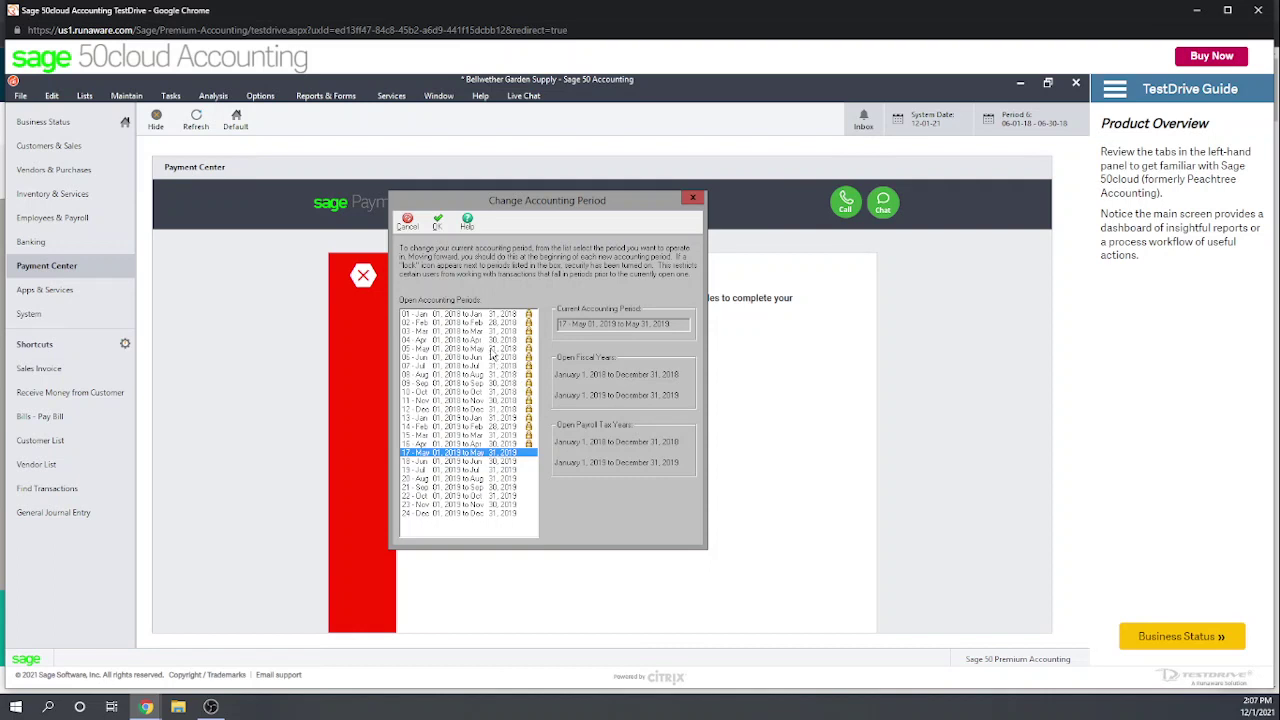
left_click(491, 349)
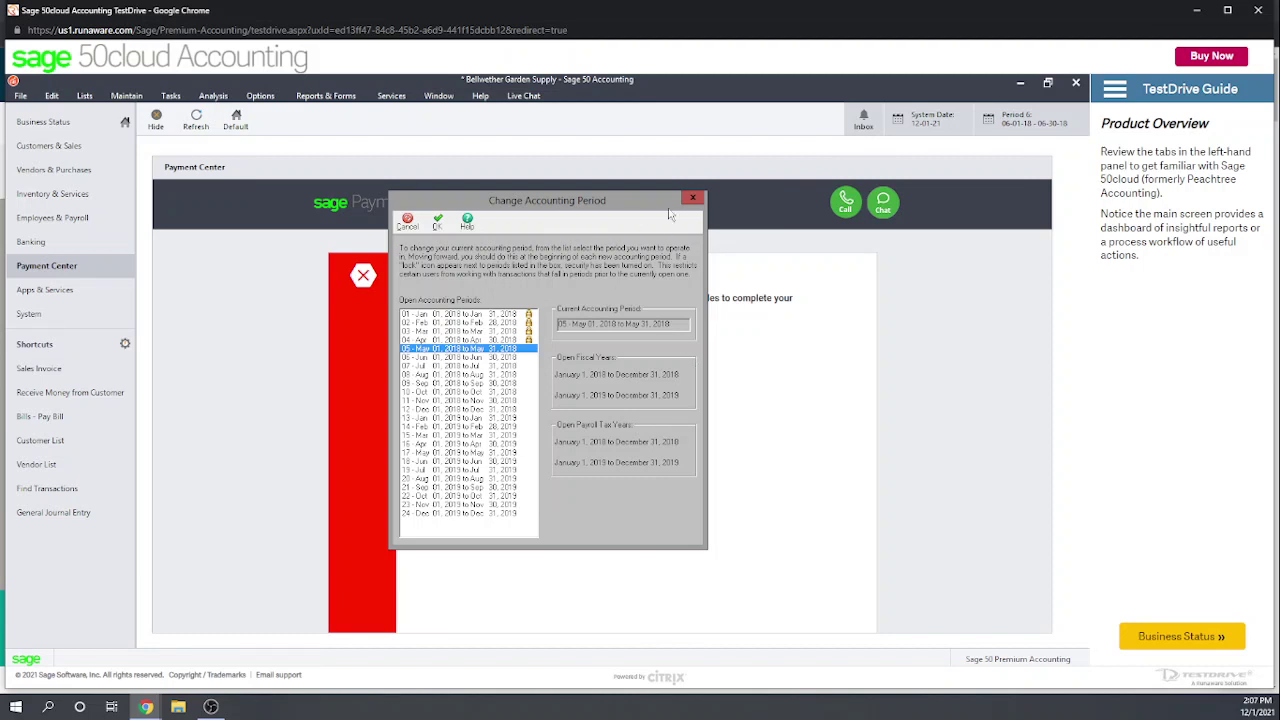
Step: Confirm, decline the prior-period switch, and close the dialog, keeping June 2018
left_click(437, 224)
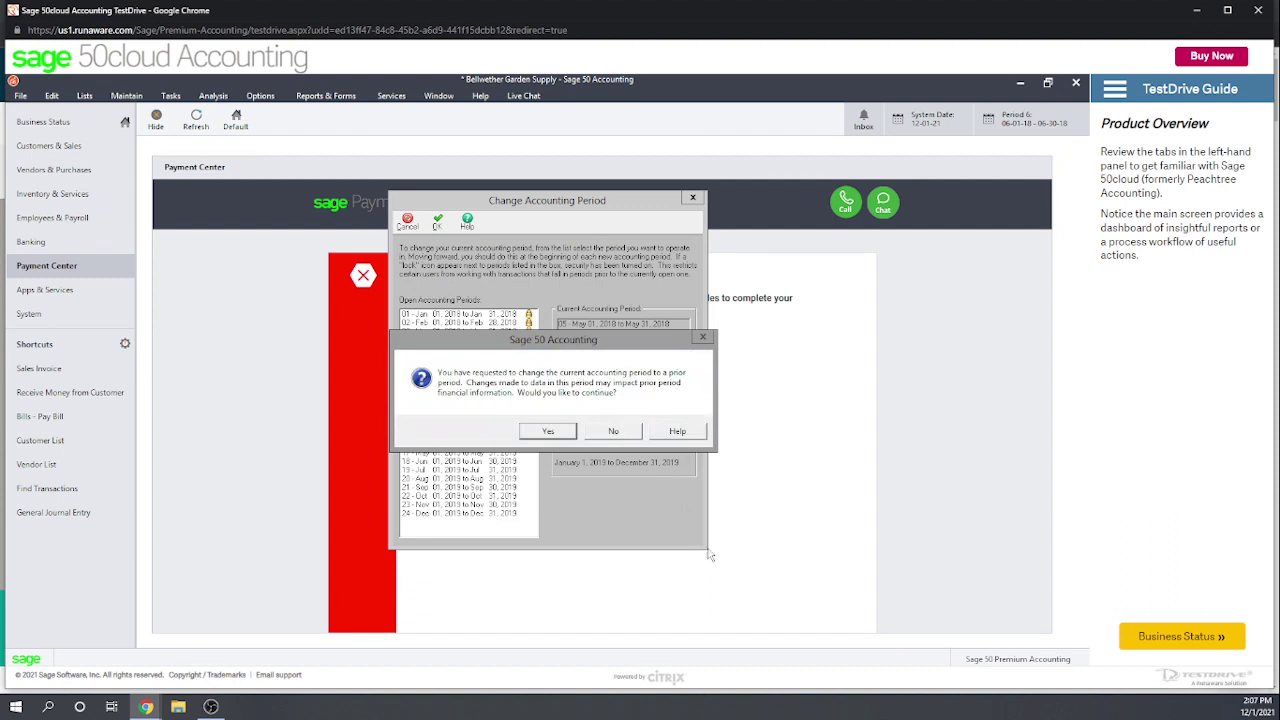
left_click(613, 433)
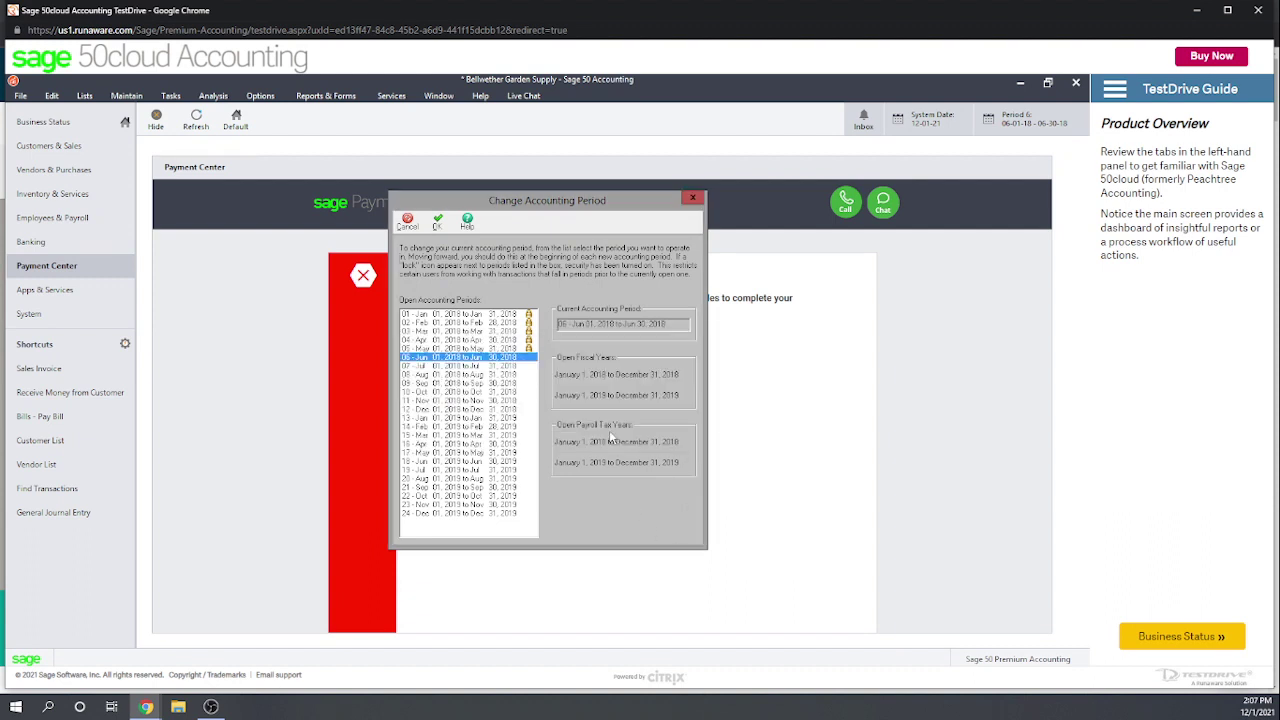
left_click(690, 199)
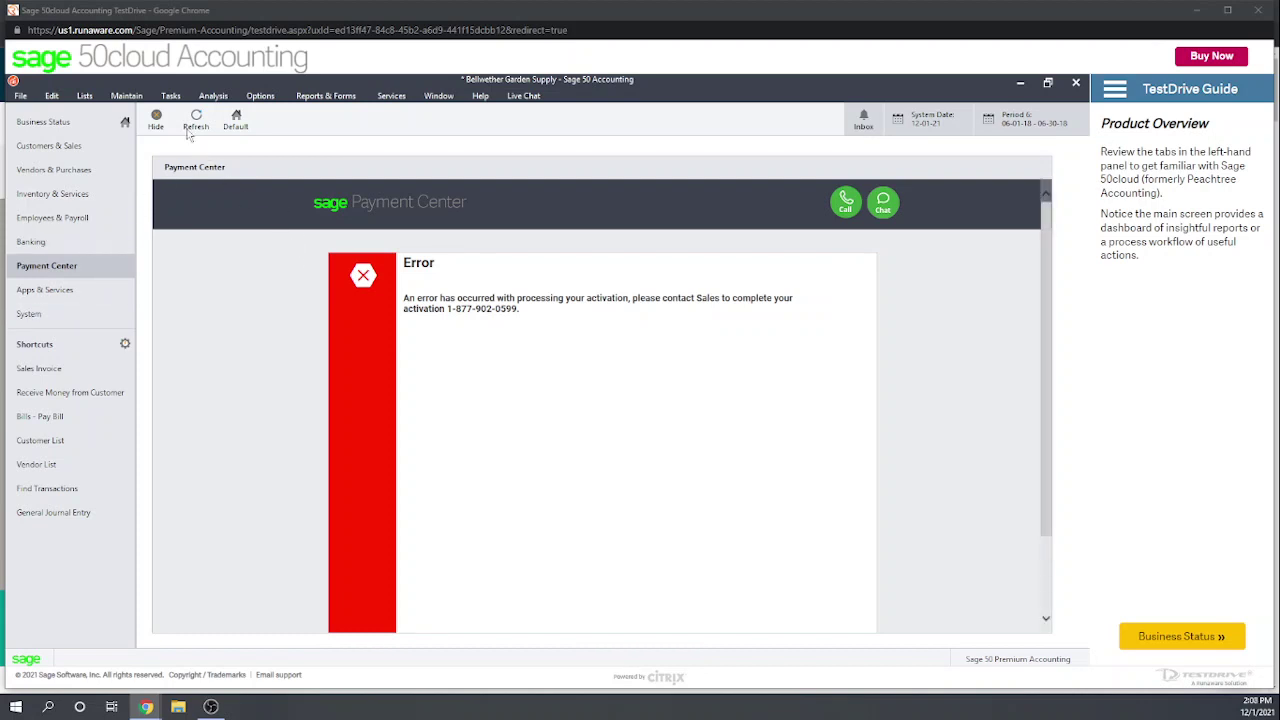
left_click(136, 97)
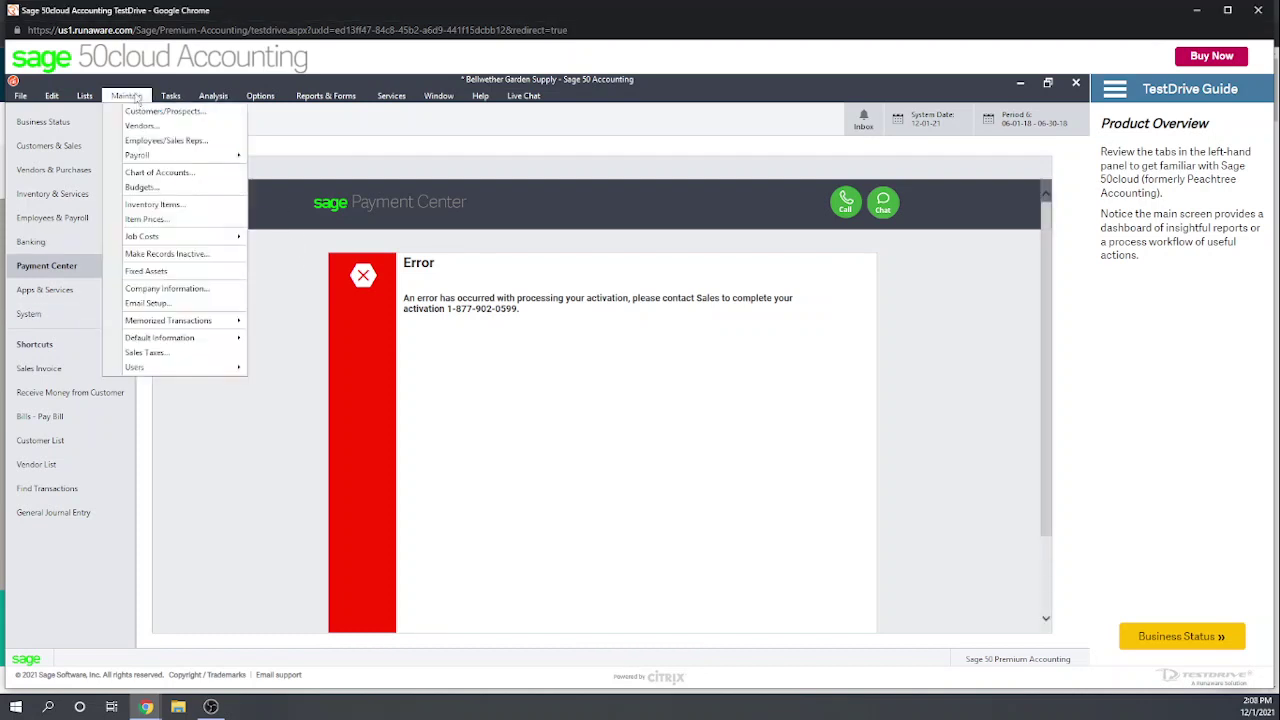
mouse_move(168, 370)
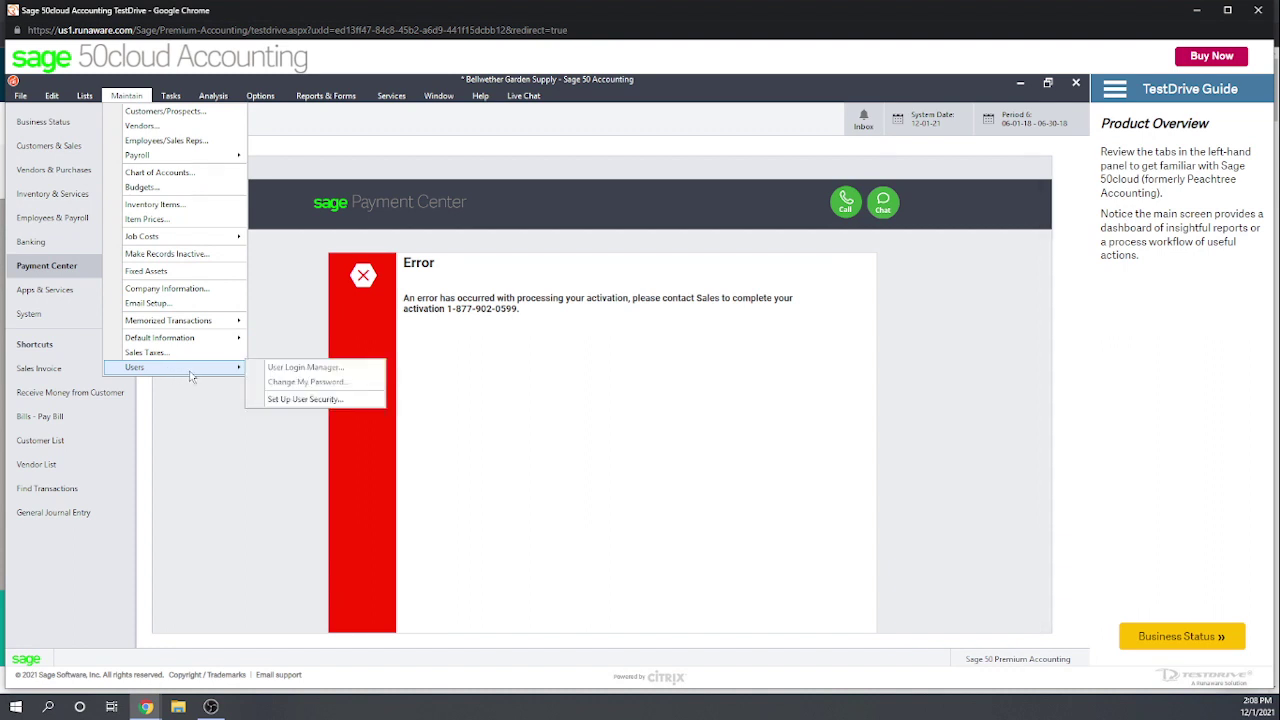
left_click(300, 399)
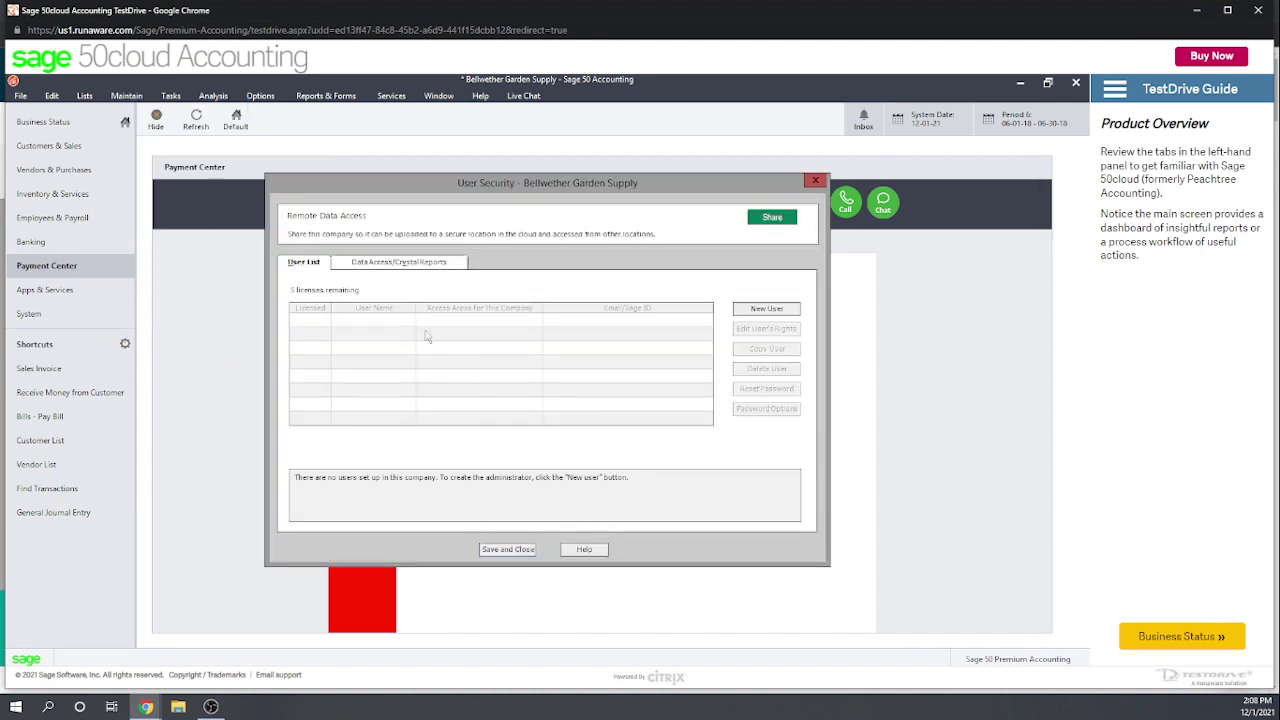
left_click(767, 309)
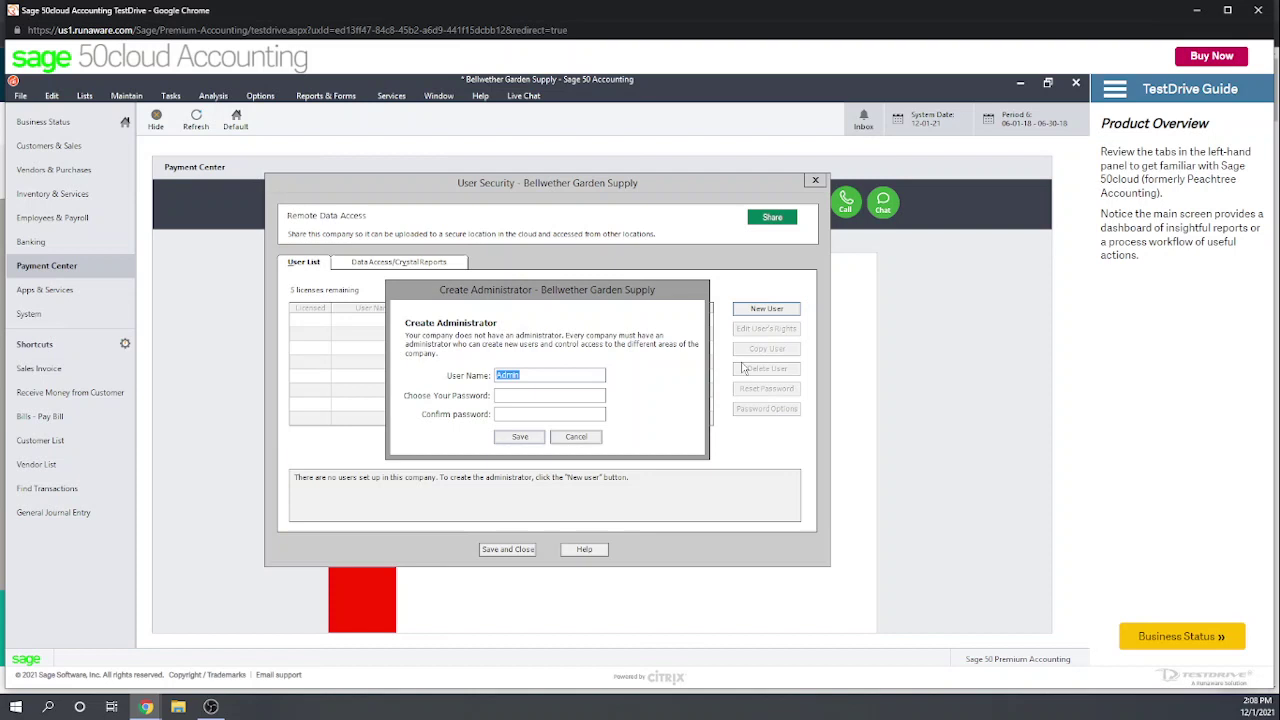
type("John Doe")
left_click(507, 394)
left_click(576, 438)
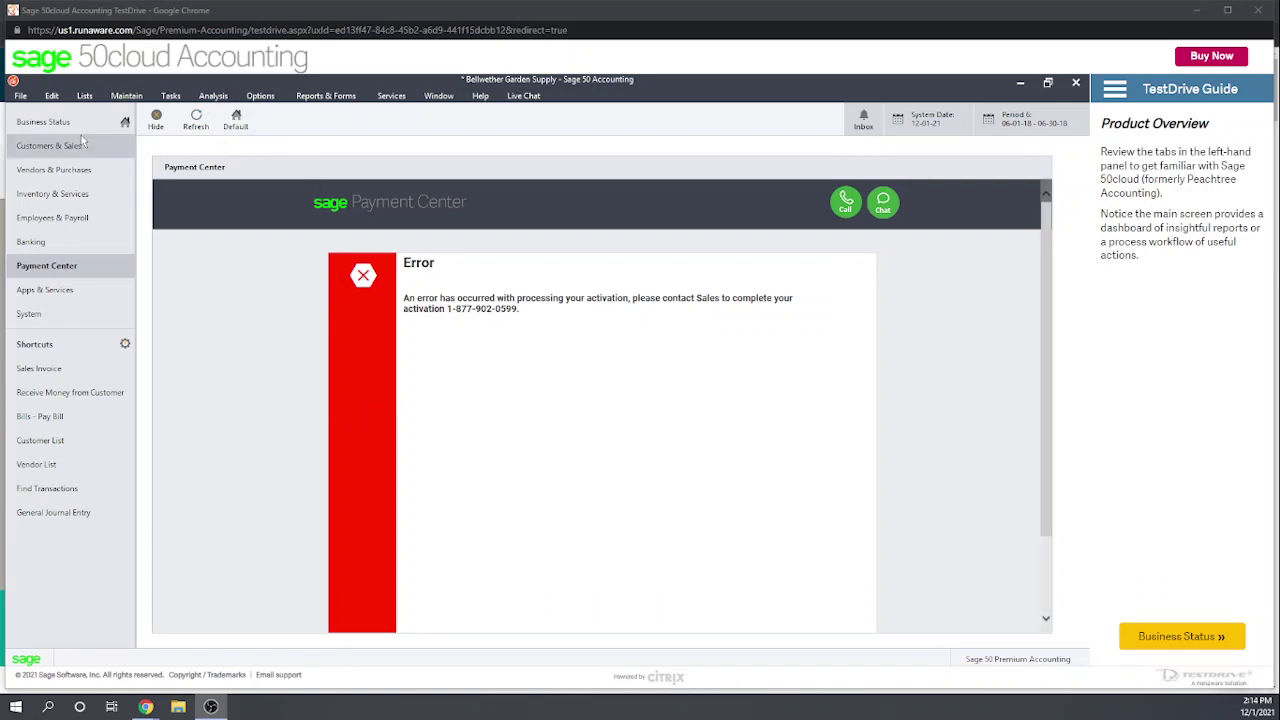
left_click(19, 96)
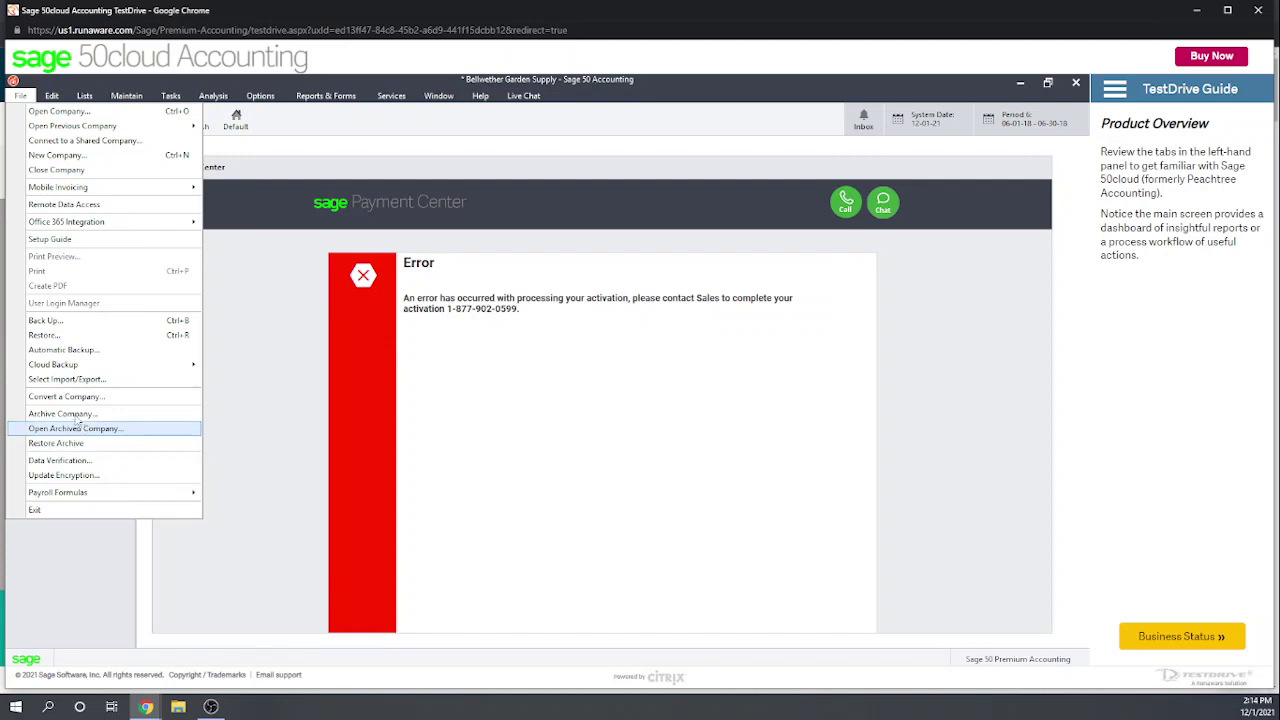
left_click(58, 379)
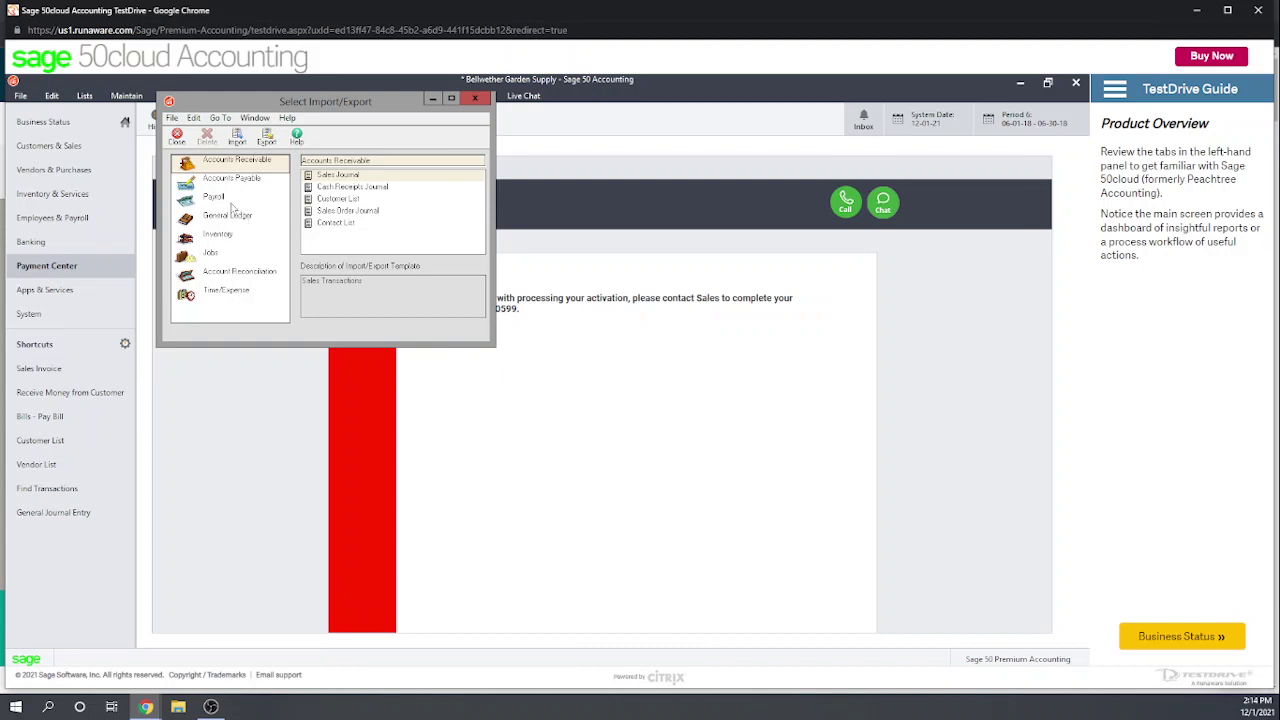
left_click(224, 222)
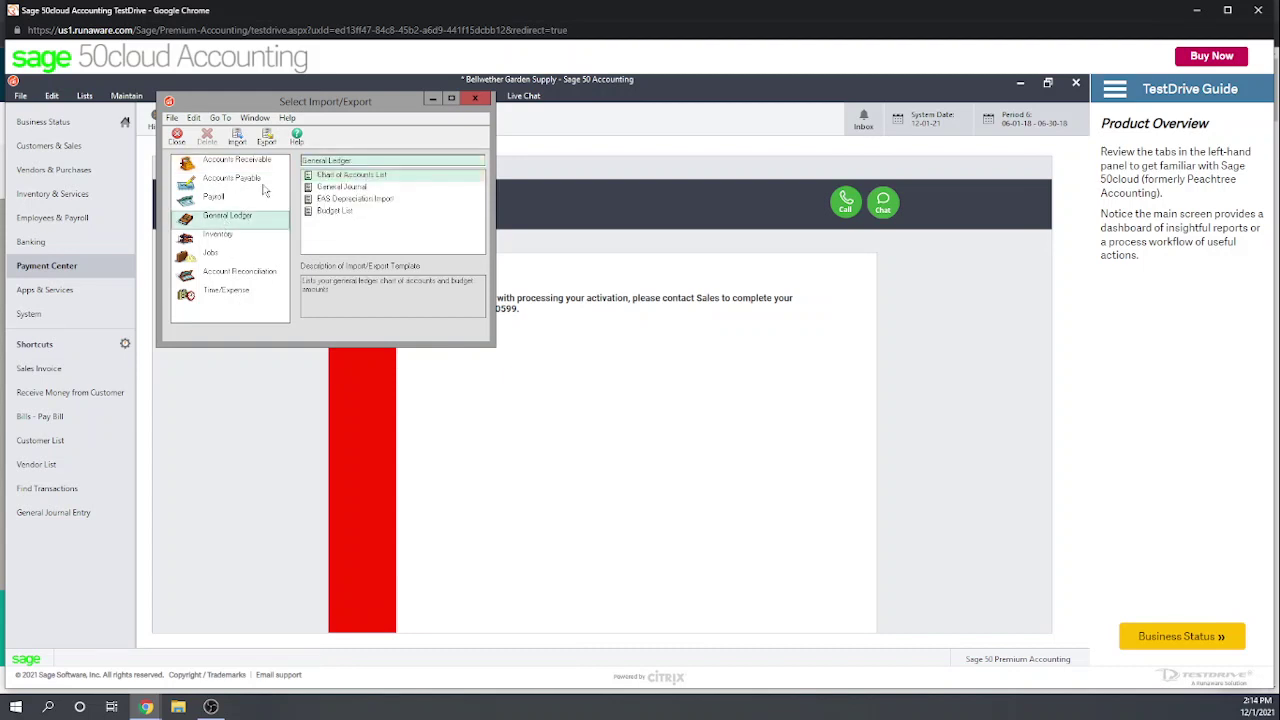
left_click(333, 178)
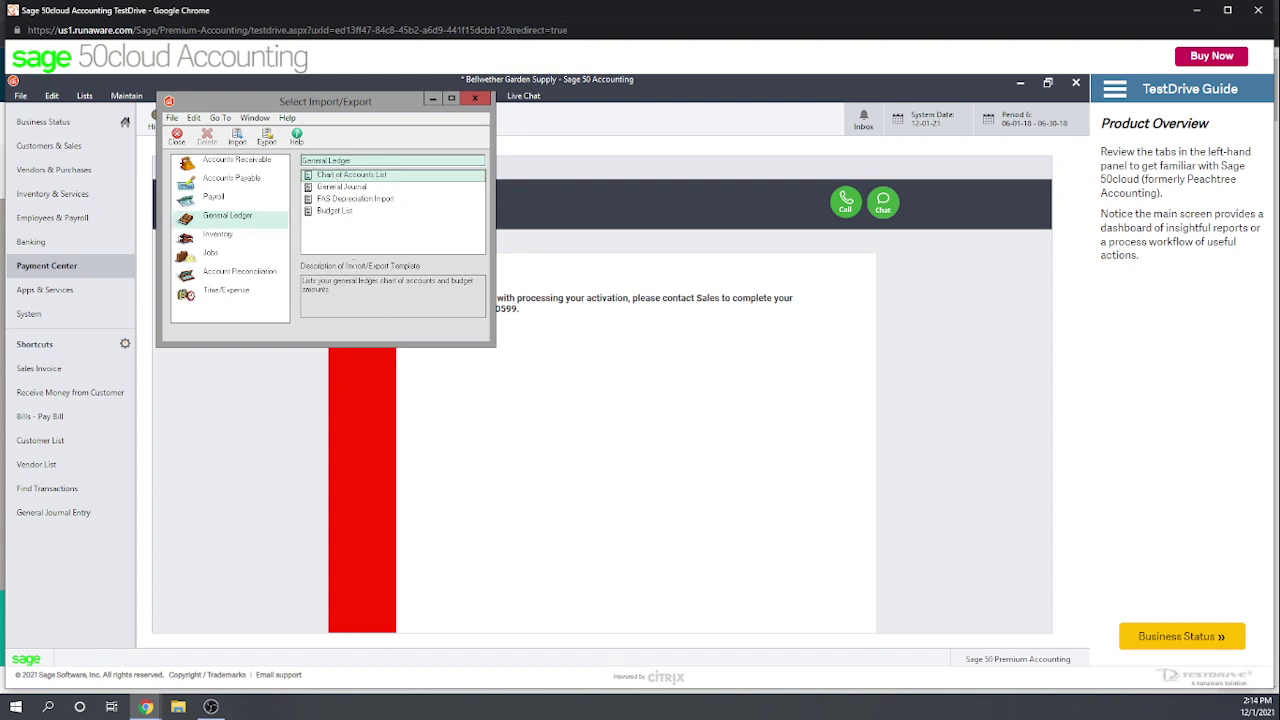
left_click(237, 139)
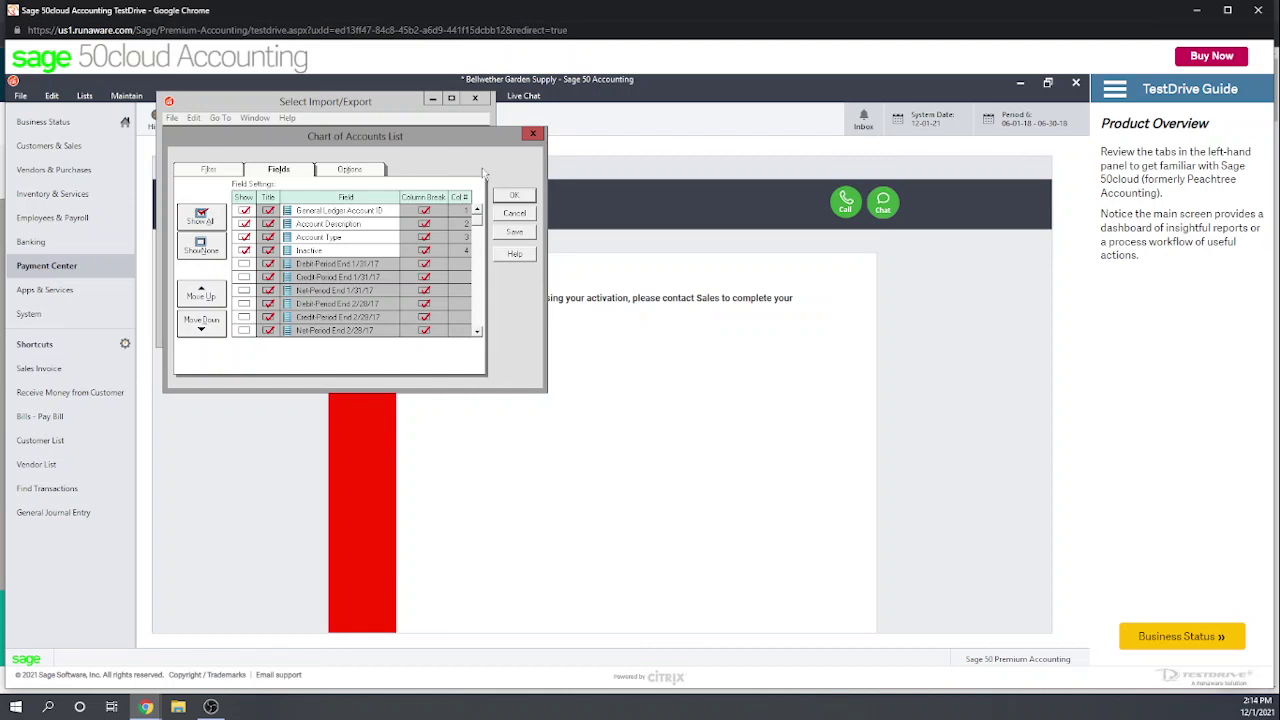
left_click(534, 135)
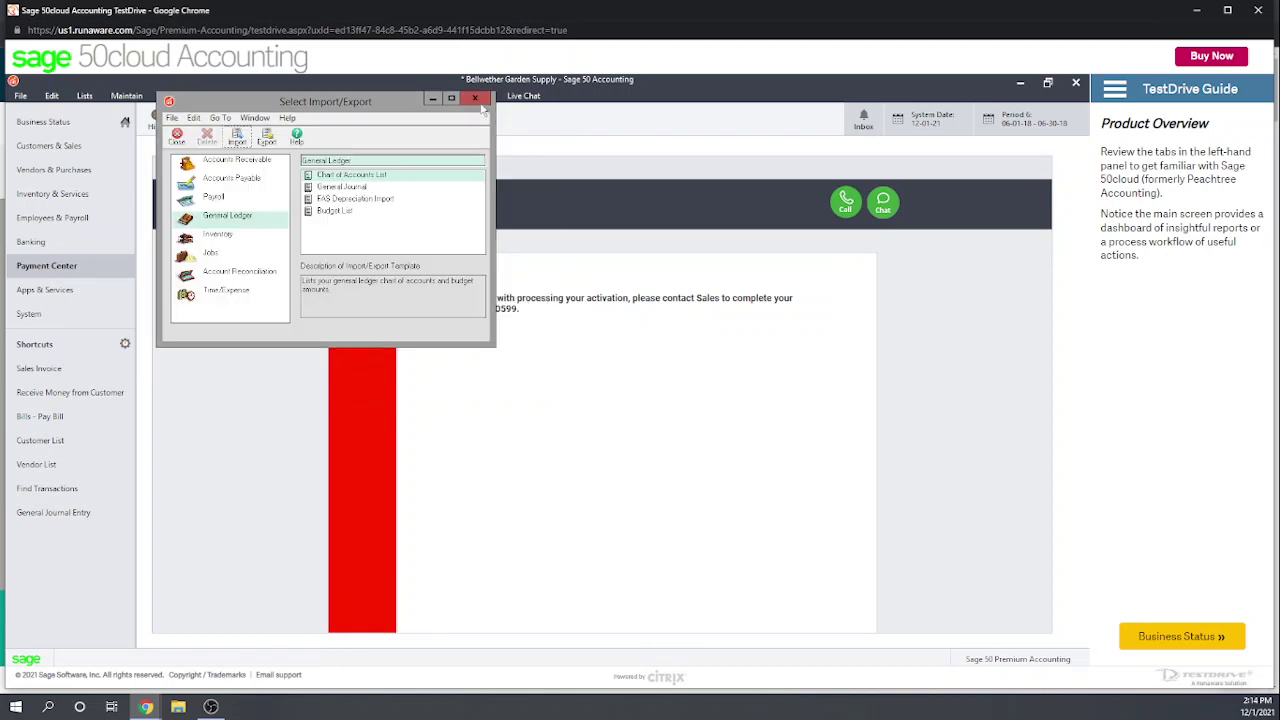
left_click(482, 106)
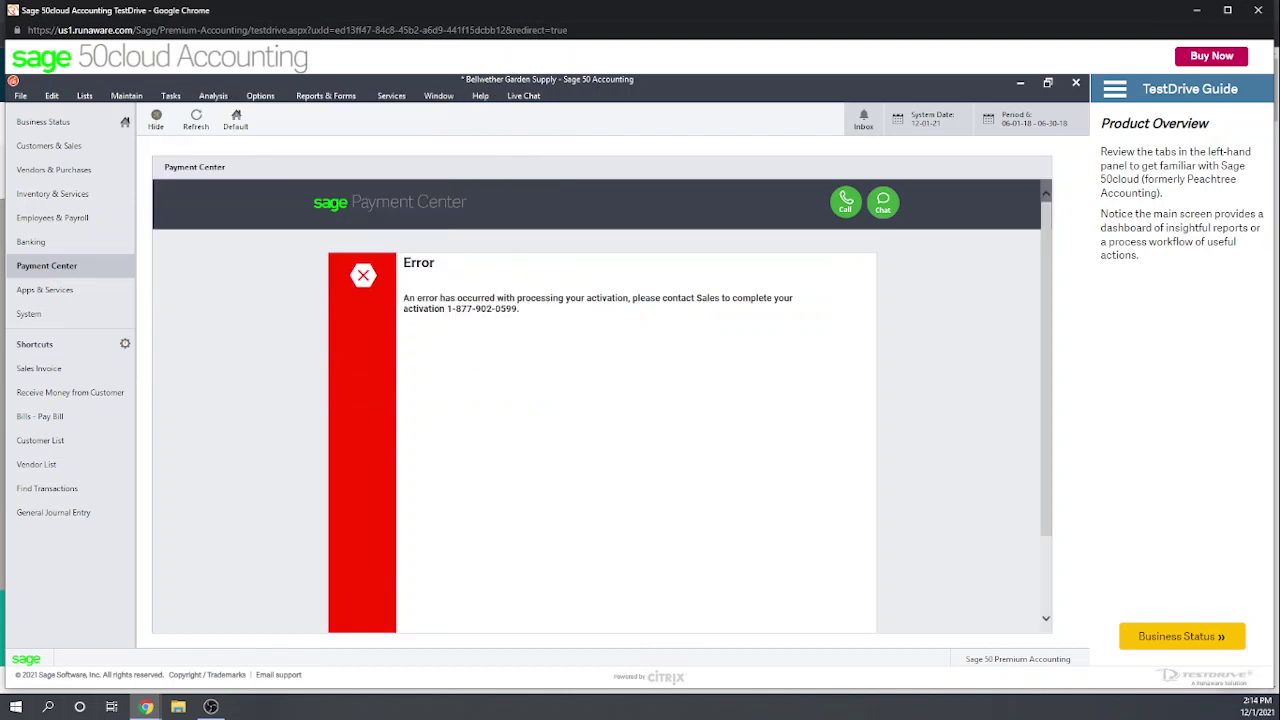